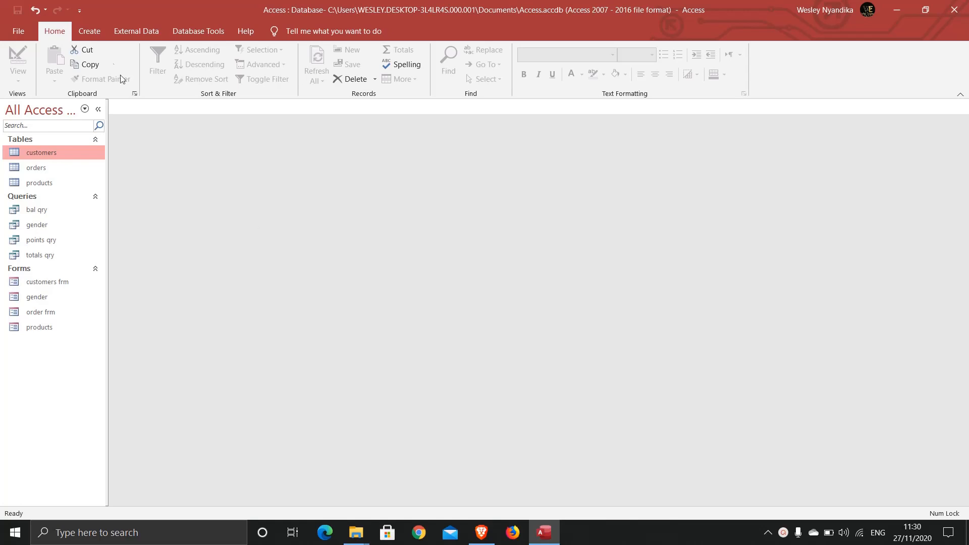
Step: Create a basic report from the customers table and close the Property Sheet
left_click(91, 31)
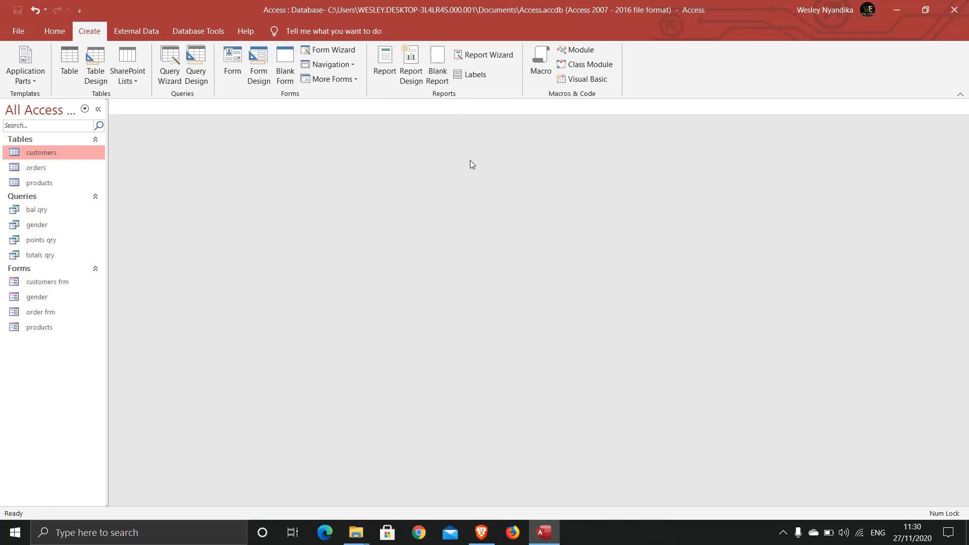
left_click(35, 171)
left_click(33, 154)
left_click(383, 64)
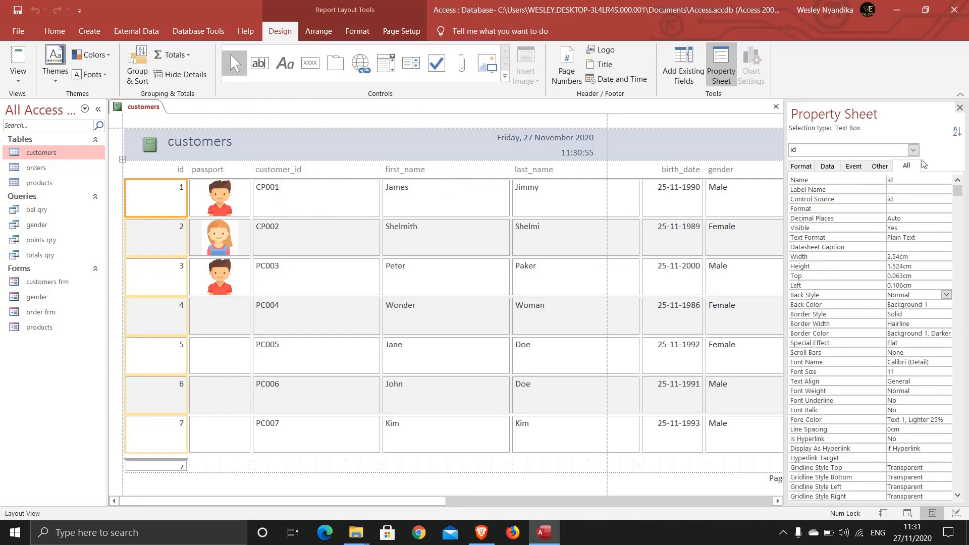
left_click(960, 107)
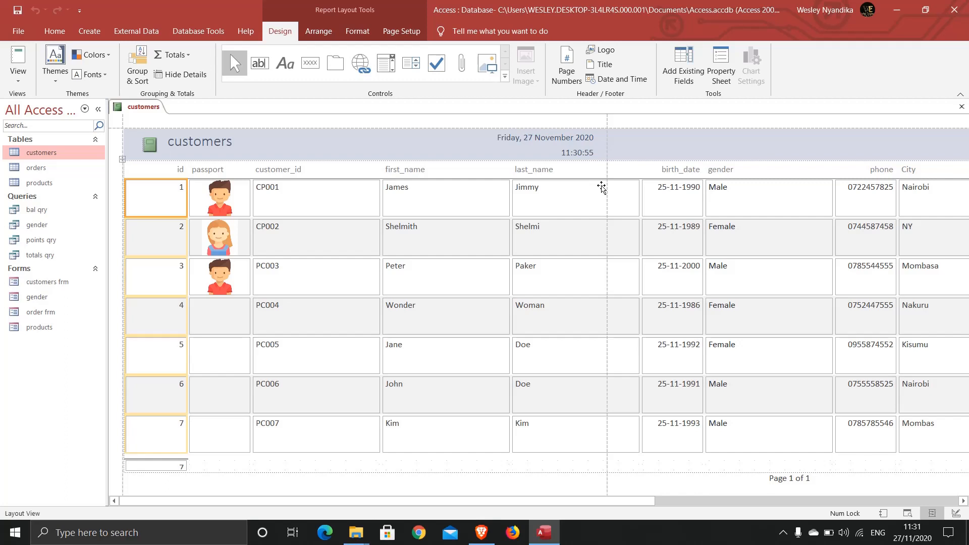
Step: Switch the customers report to Report View and look over its columns
left_click(20, 77)
left_click(43, 104)
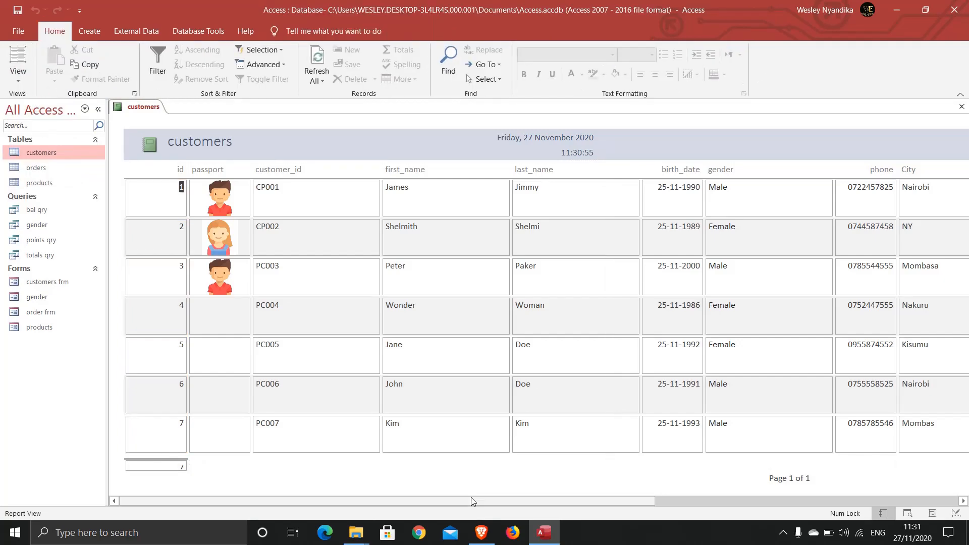
left_click_drag(469, 504, 305, 480)
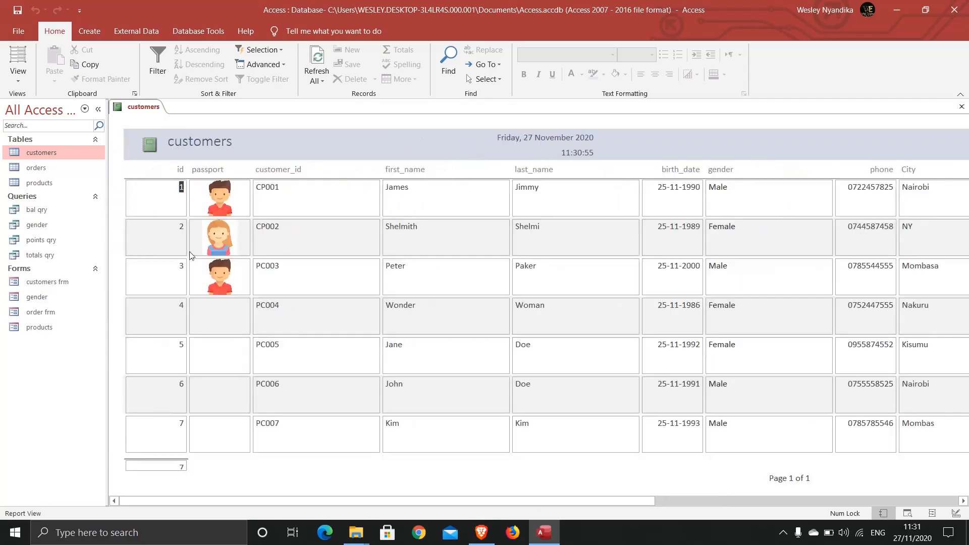
Step: Examine in Print Preview how the customers report fits the page, and close the preview
right_click(130, 110)
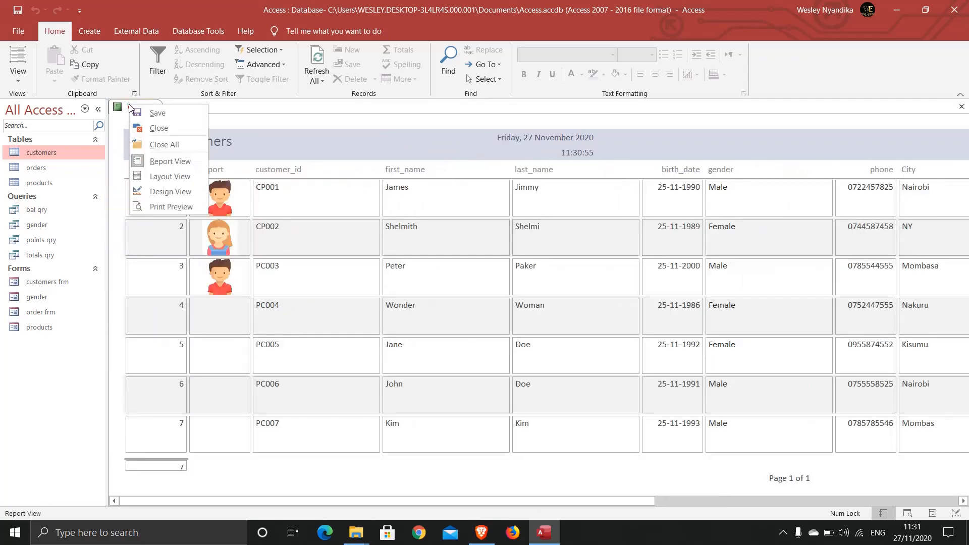
left_click(177, 209)
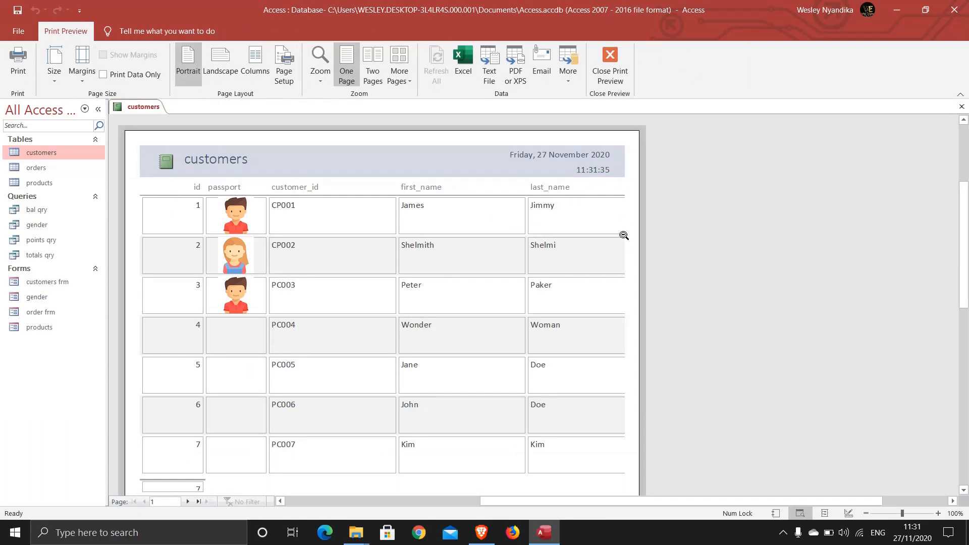
scroll(264, 382, "down", 3)
scroll(260, 379, "down", 10)
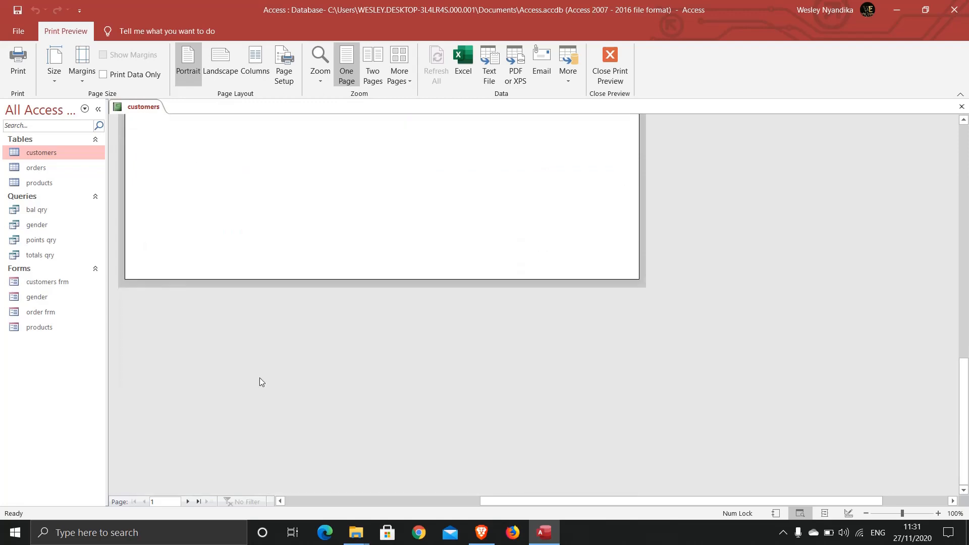
scroll(260, 380, "up", 20)
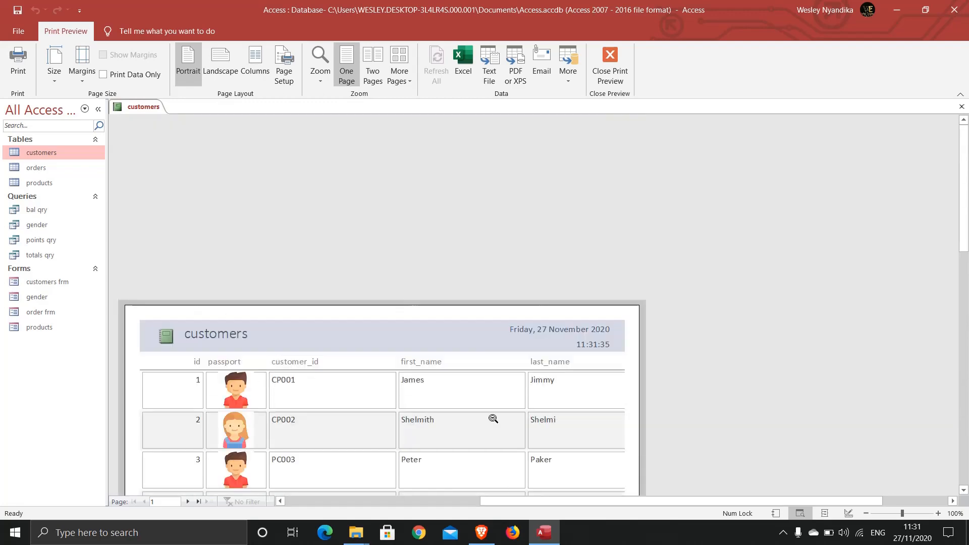
scroll(494, 417, "down", 10)
scroll(494, 417, "up", 10)
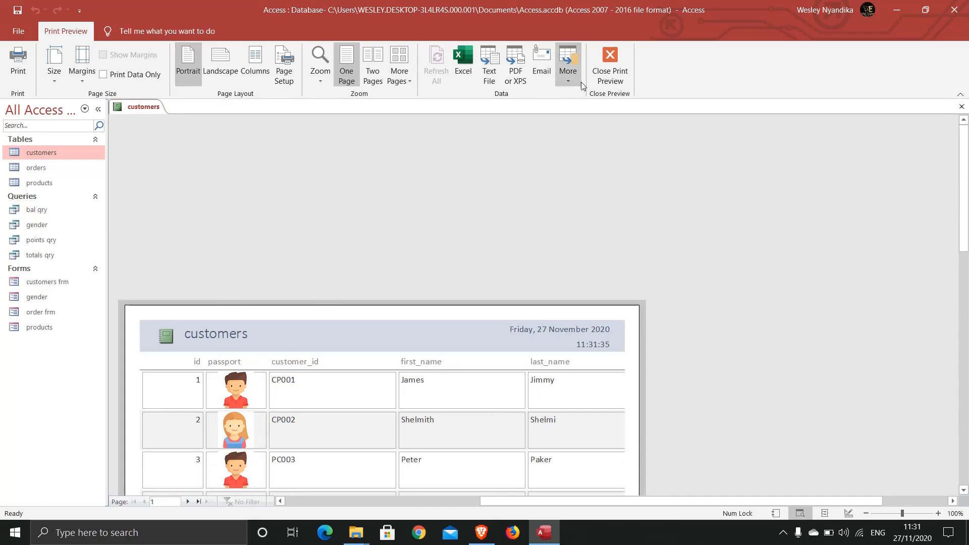
left_click(610, 63)
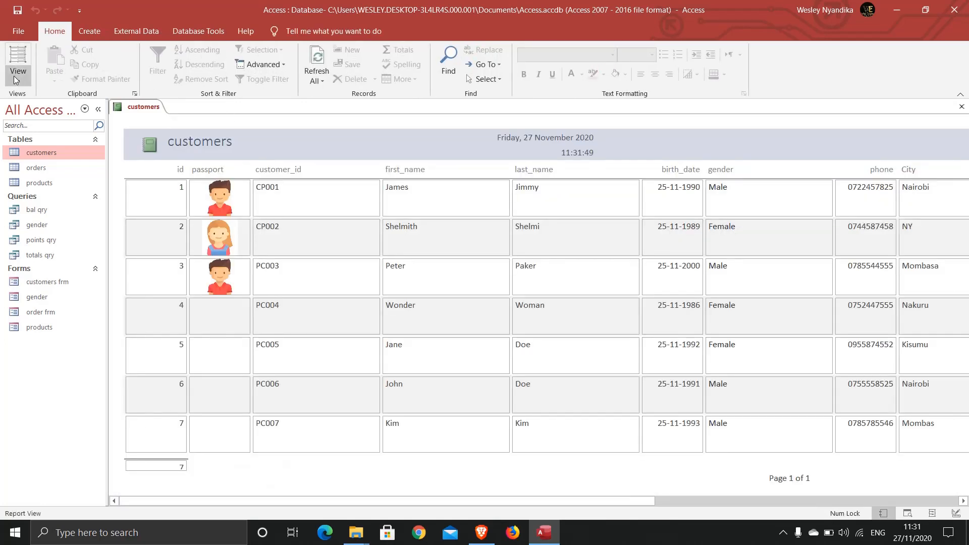
Step: Switch the customers report to Layout View and narrow the id column to about half its width
left_click(17, 76)
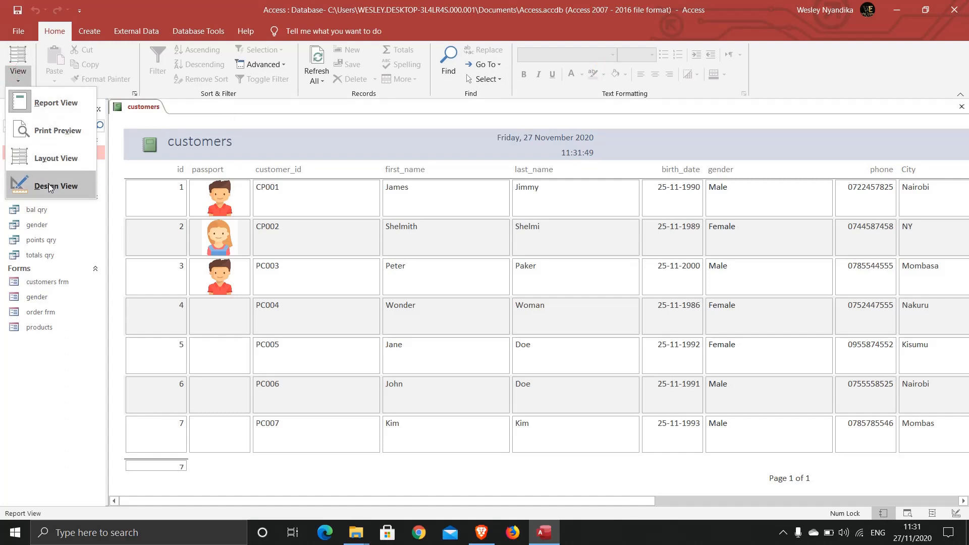
left_click(46, 159)
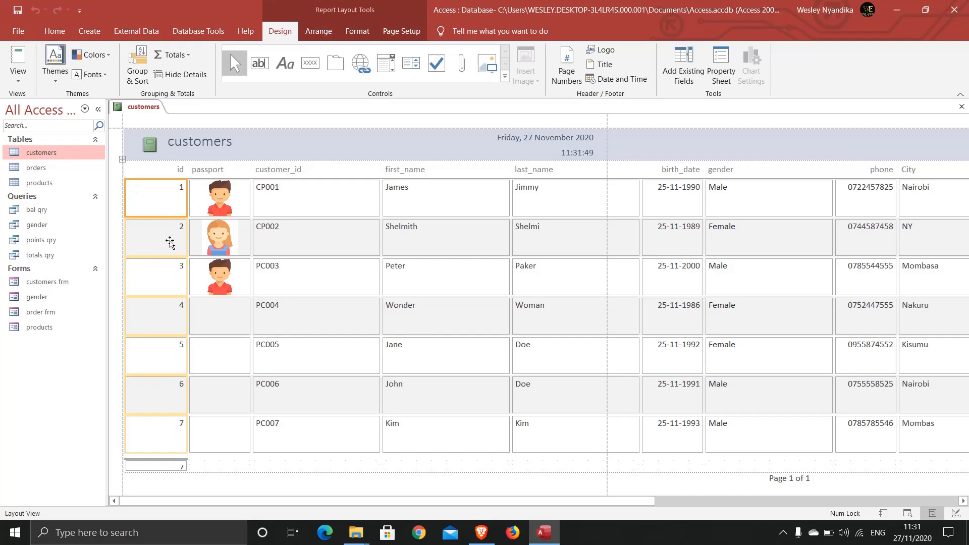
left_click(165, 173)
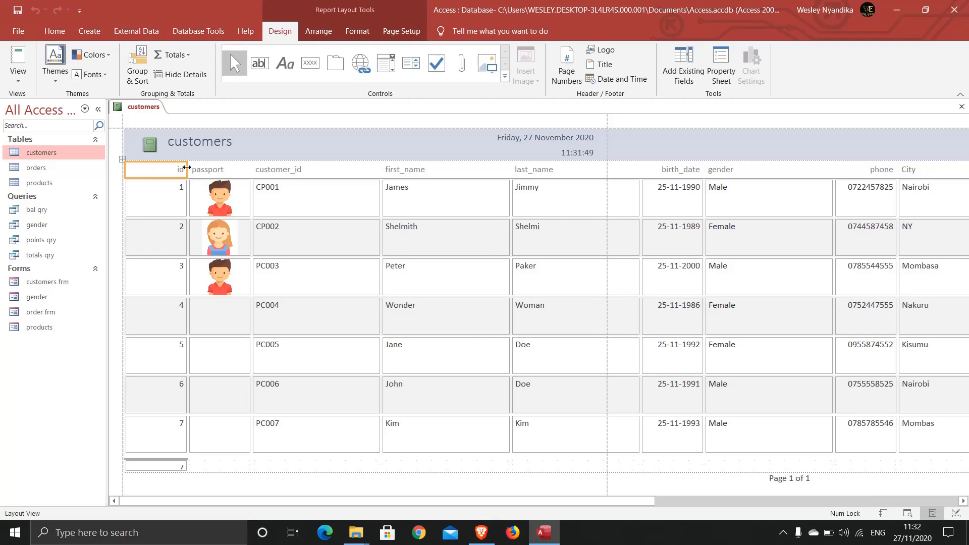
left_click_drag(187, 167, 158, 168)
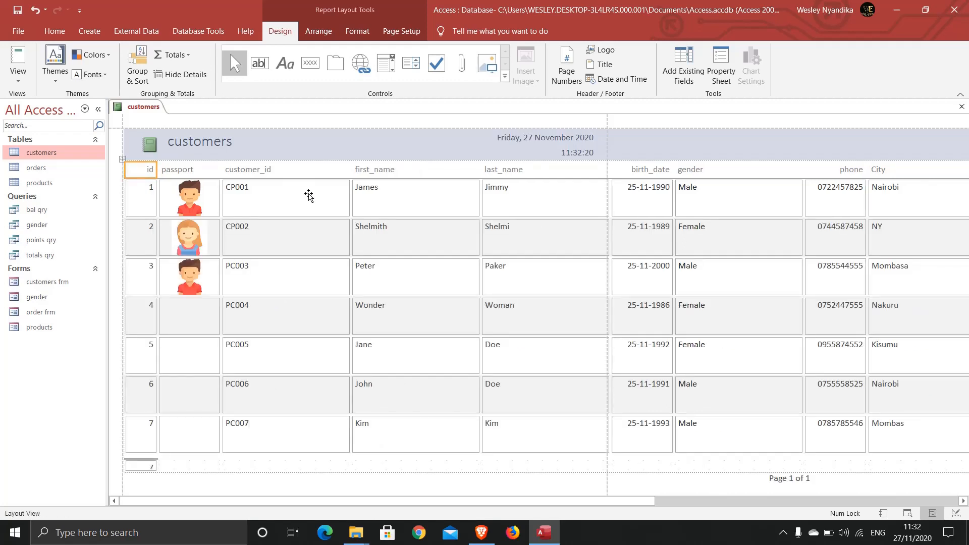
Step: Narrow the customer_id column to just fit its heading and rename the heading "Customer ID"
left_click(309, 196)
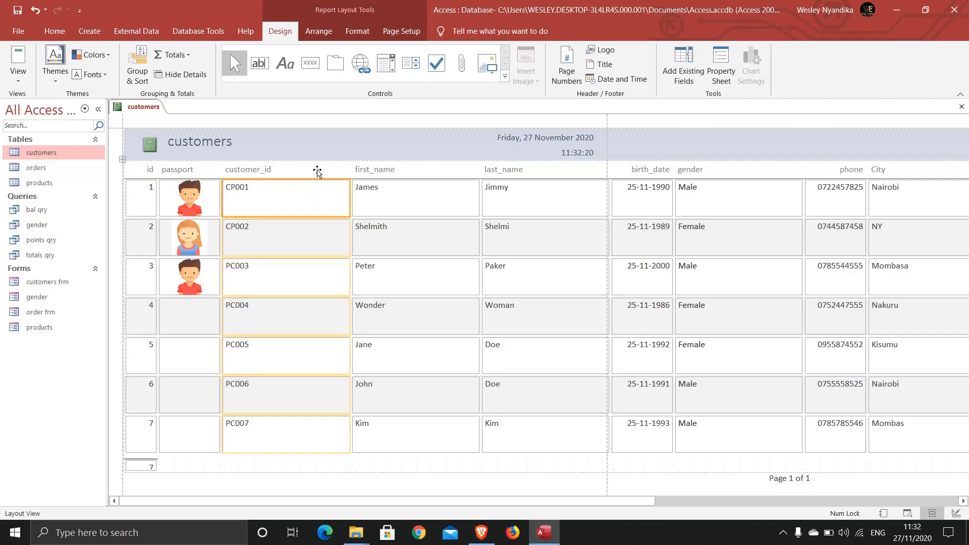
left_click(317, 171)
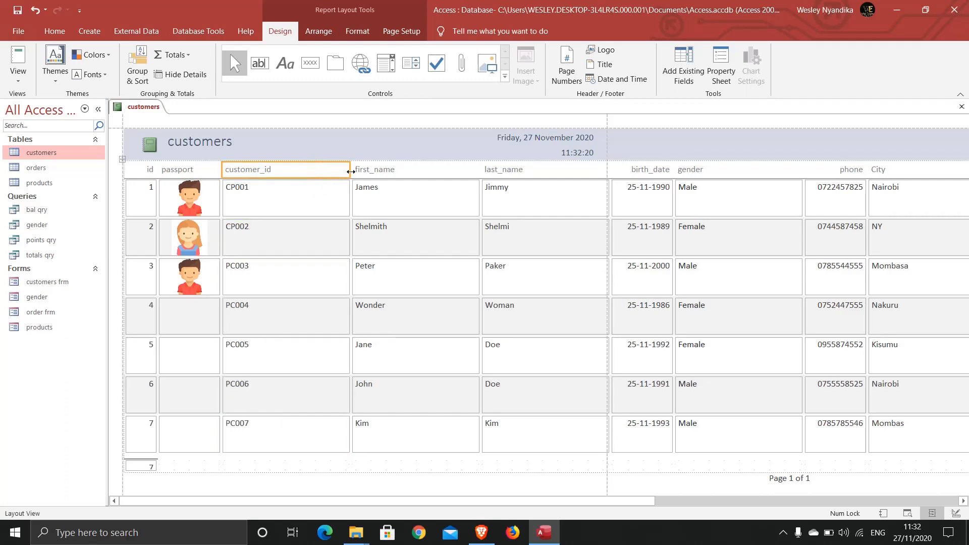
left_click_drag(348, 171, 281, 172)
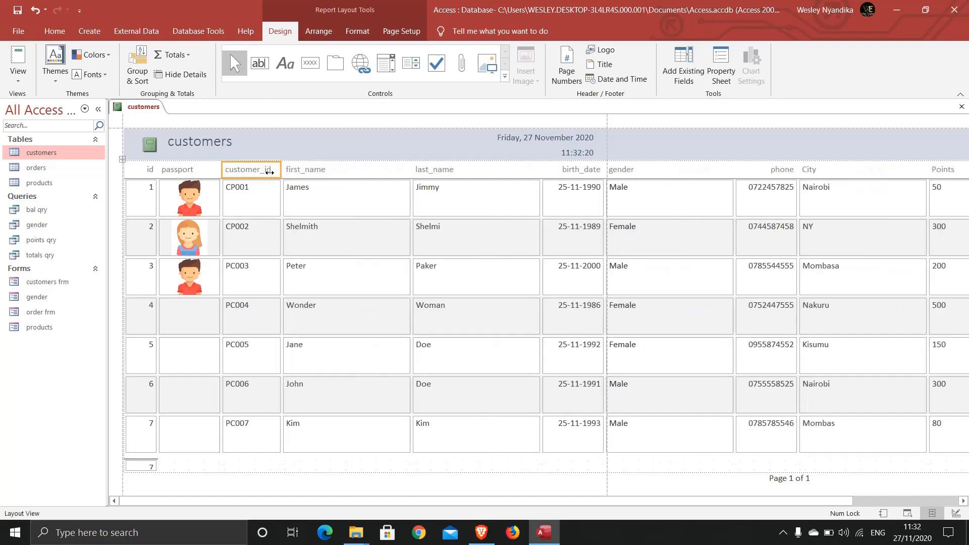
left_click(272, 171)
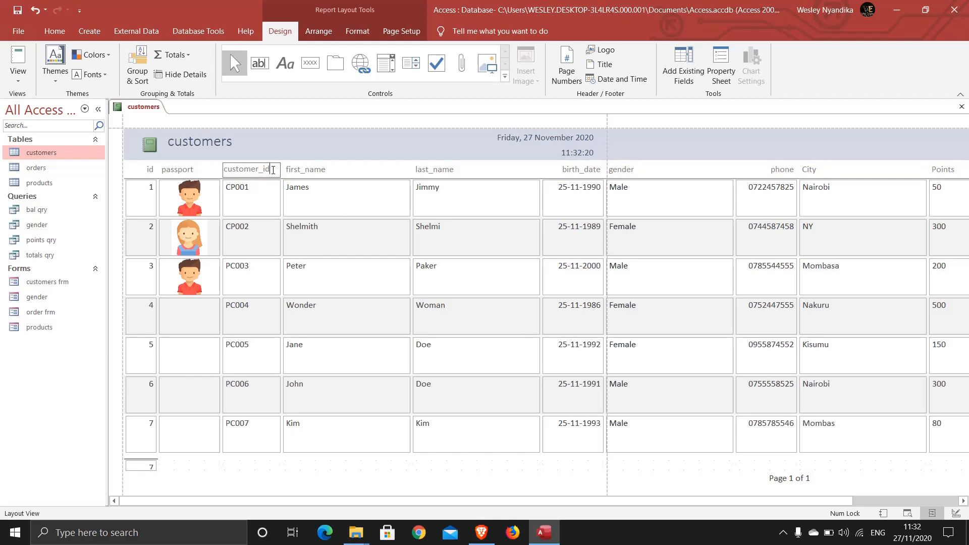
key("BackSpace")
key("BackSpace")
key("BackSpace")
type("ID")
key("Delete")
type("C")
Step: Narrow the first_name column and rename its heading "First Name"
left_click(323, 170)
left_click_drag(410, 169, 364, 168)
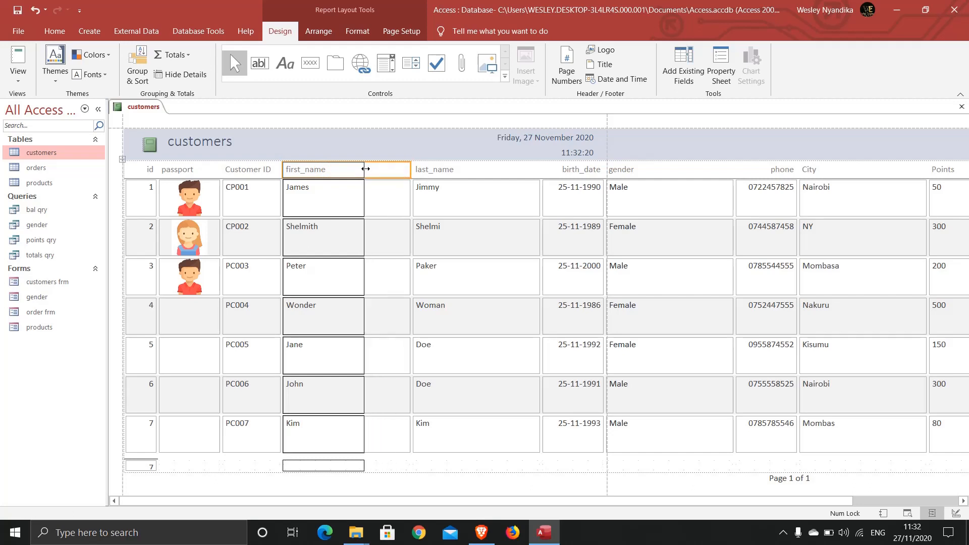
double_click(335, 171)
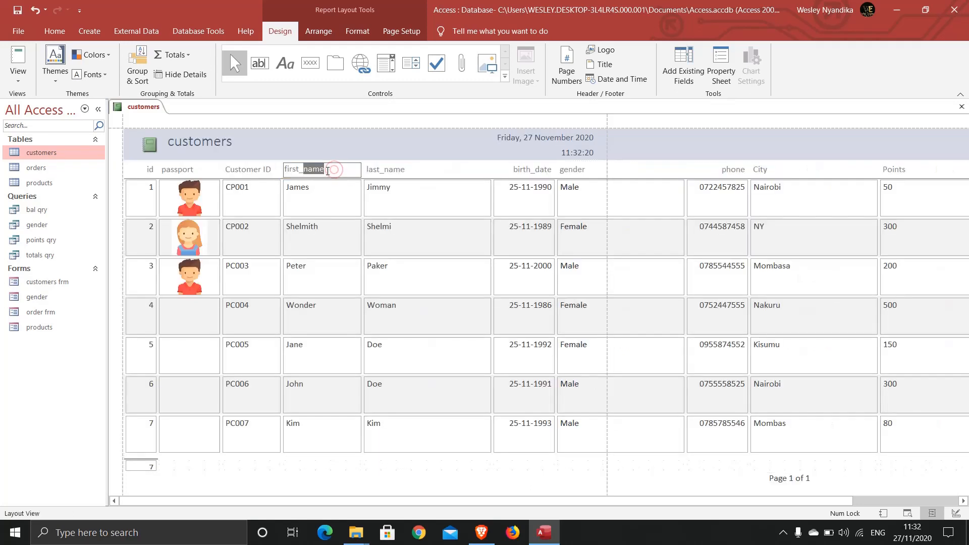
key("BackSpace")
key("BackSpace")
key("BackSpace")
key("BackSpace")
key("BackSpace")
key("BackSpace")
type("First Name")
Step: Narrow the last_name column and rename its heading "Last Name"
left_click(386, 169)
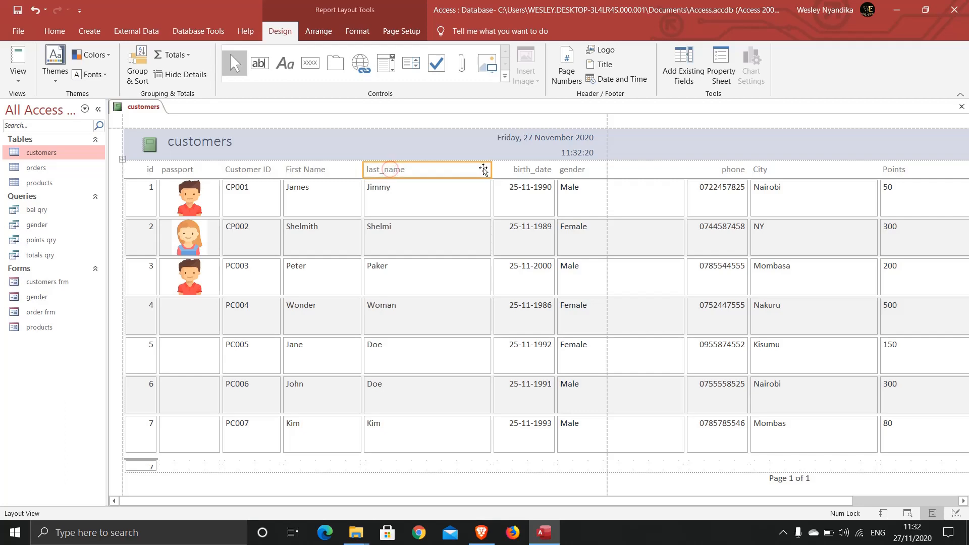
left_click_drag(490, 168, 365, 172)
left_click(399, 169)
type("Last")
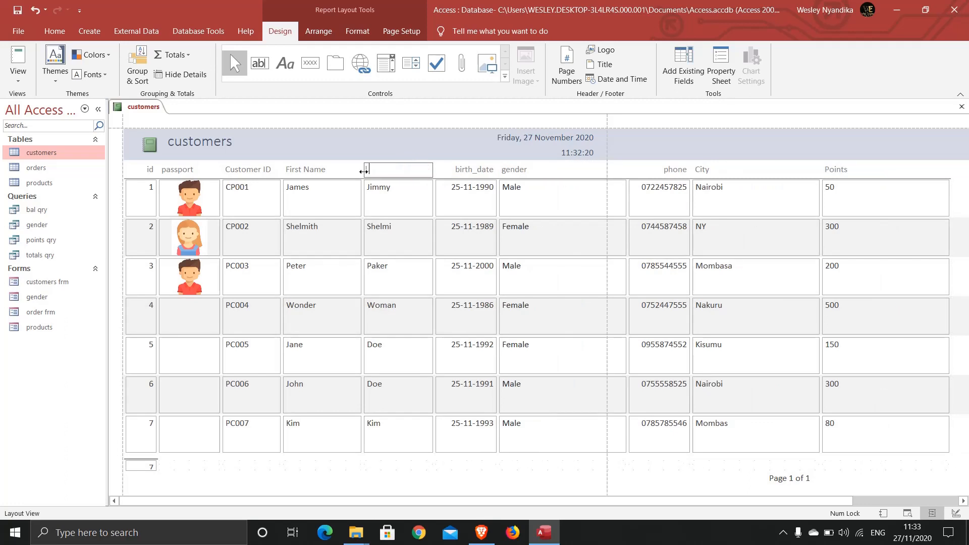
type(" Name")
Step: Rename the birth_date column heading "Date of Birth"
left_click(463, 169)
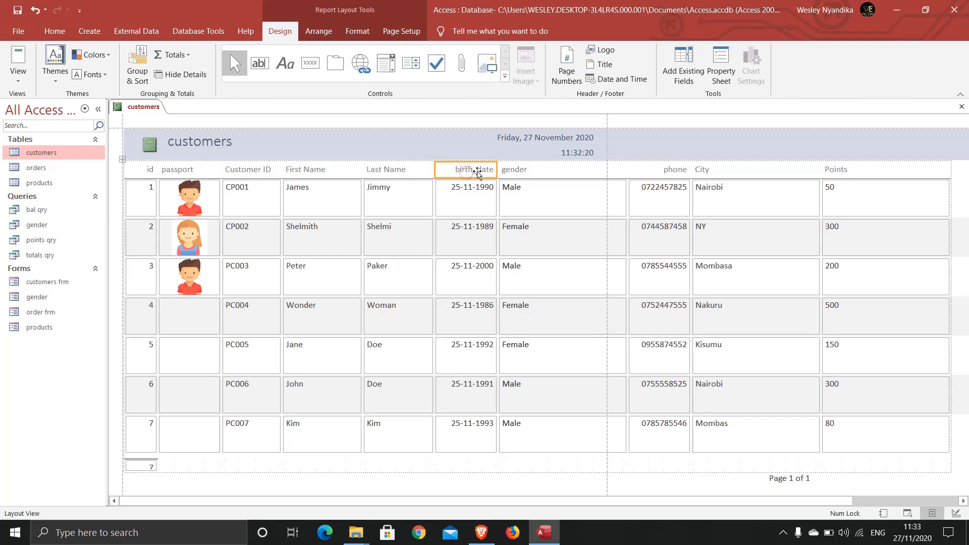
left_click(482, 170)
left_click_drag(479, 169, 435, 170)
type("Dat")
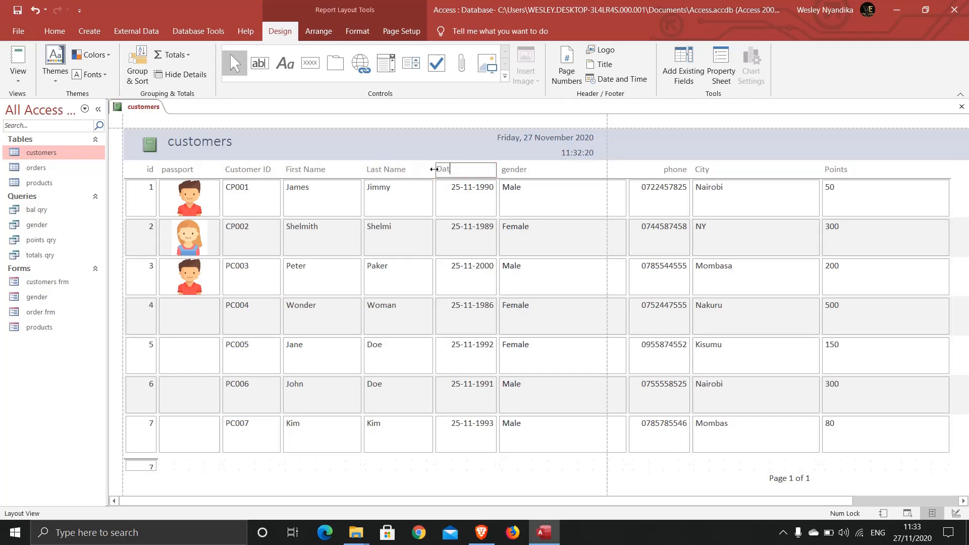
type("e of Birth")
left_click(549, 187)
Step: Narrow the gender column and set the report's page orientation to landscape
left_click(589, 170)
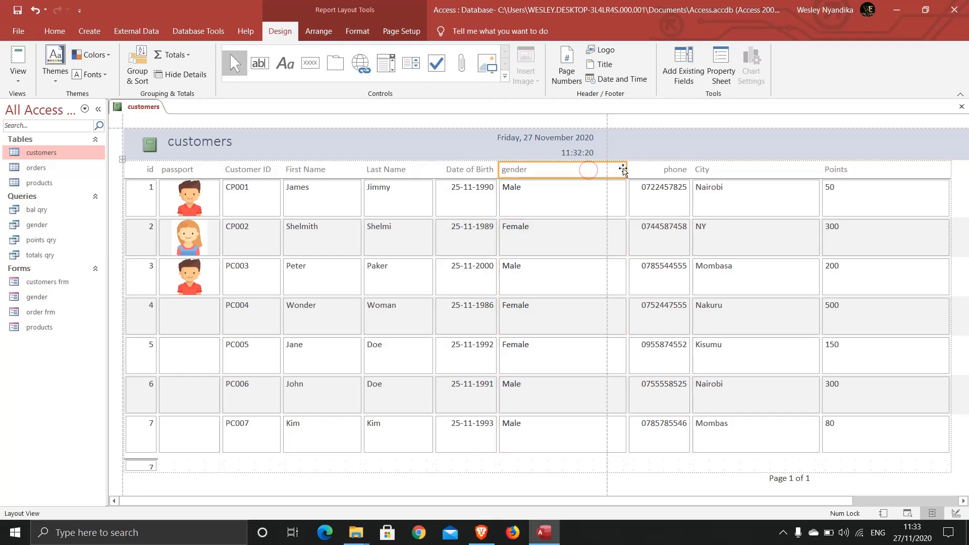
left_click_drag(626, 170, 555, 172)
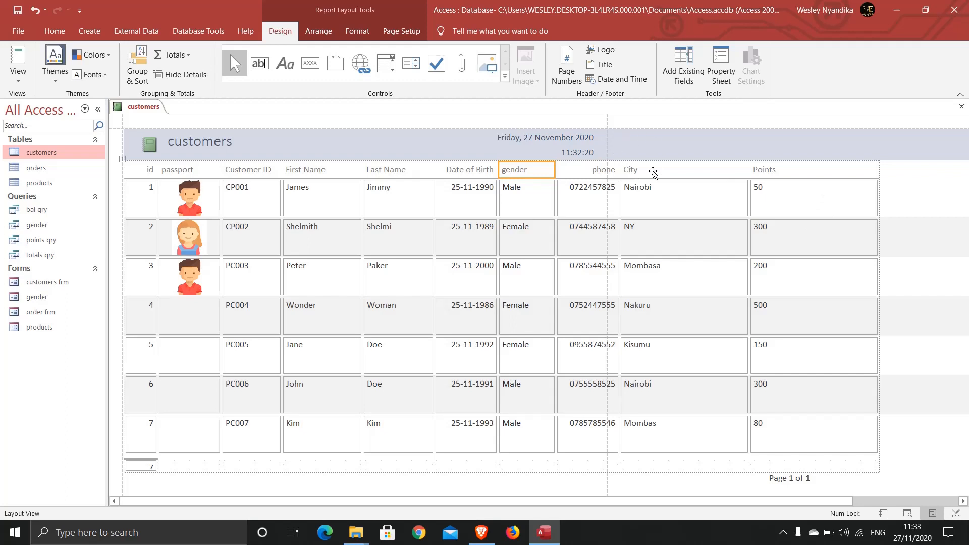
left_click(411, 31)
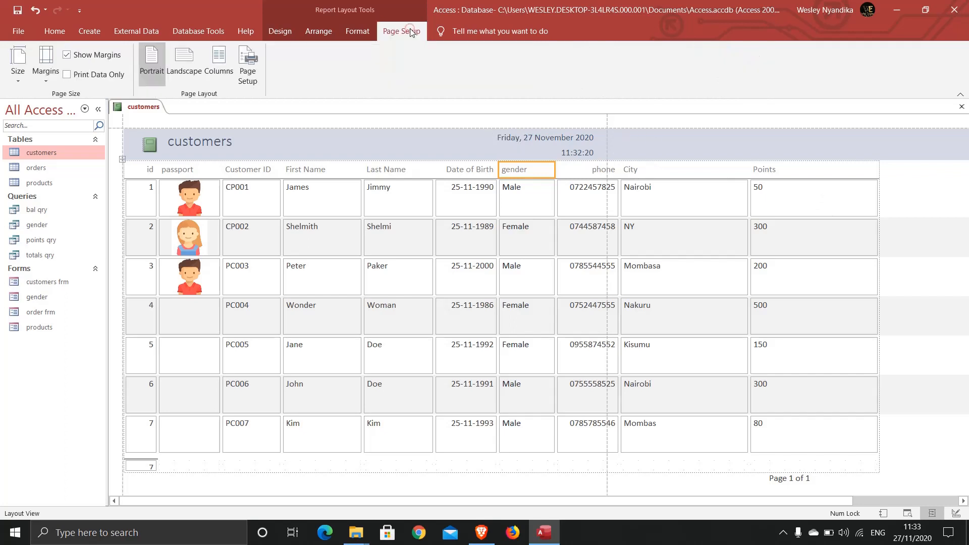
left_click(185, 61)
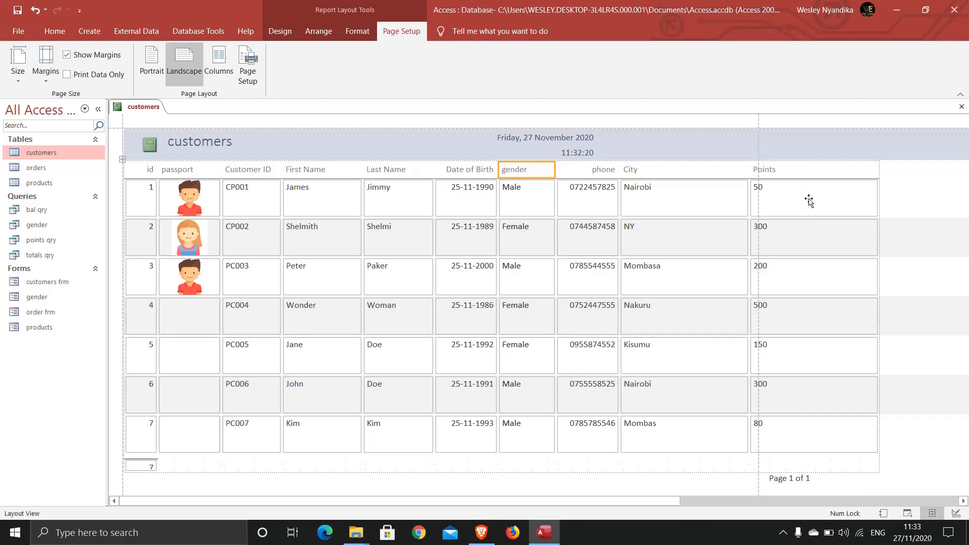
Step: Narrow the City and Points columns so the table ends inside the landscape page boundary
left_click(689, 170)
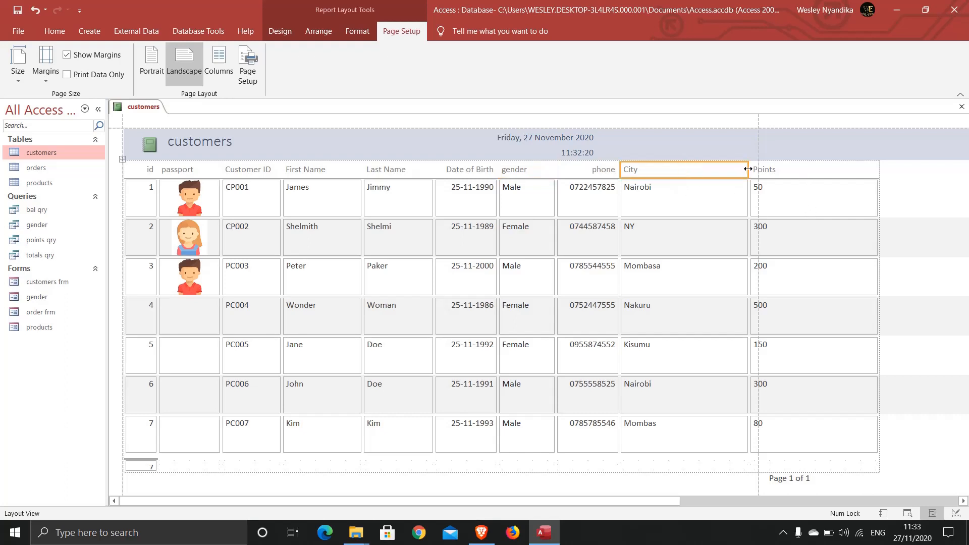
left_click_drag(748, 170, 677, 168)
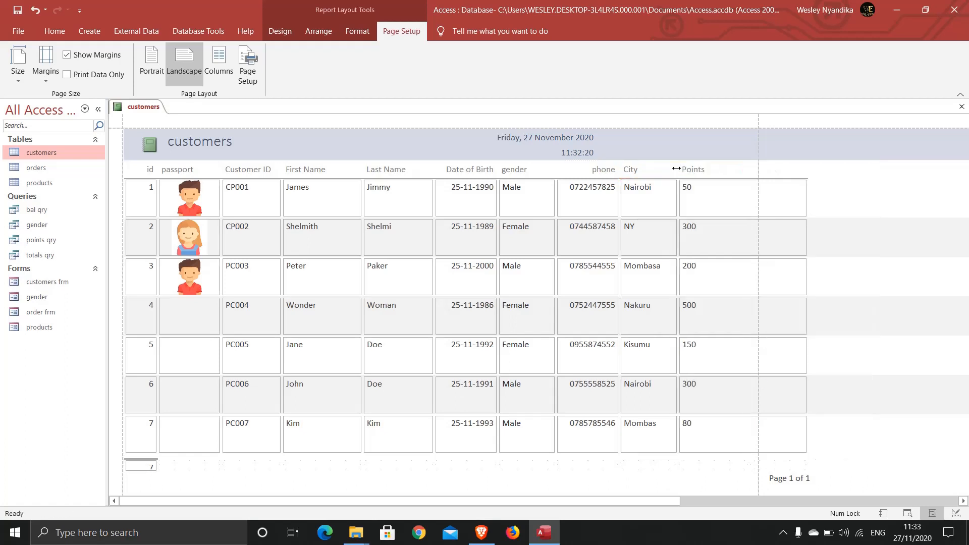
left_click(725, 174)
left_click_drag(806, 172, 738, 175)
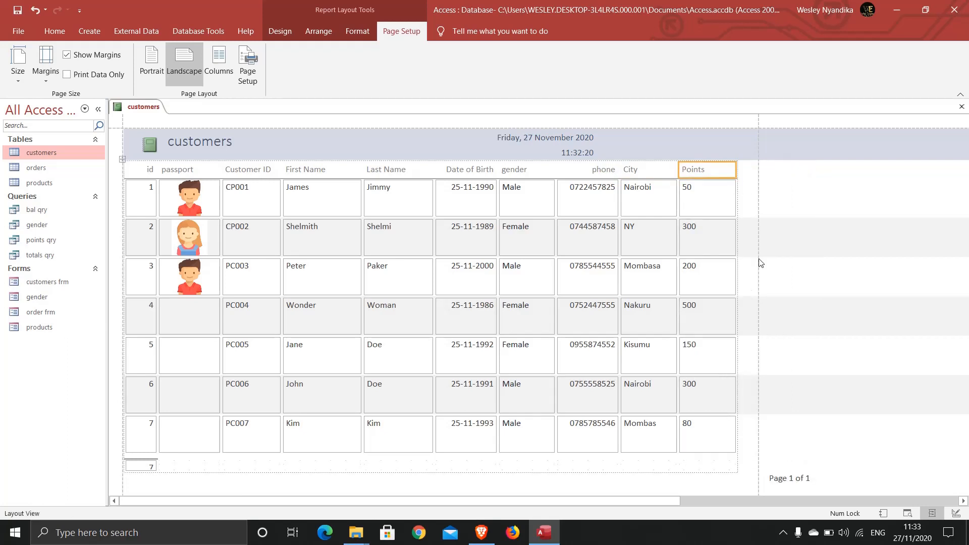
Step: Switch the customers report to Design View to adjust its page number and width
left_click(784, 478)
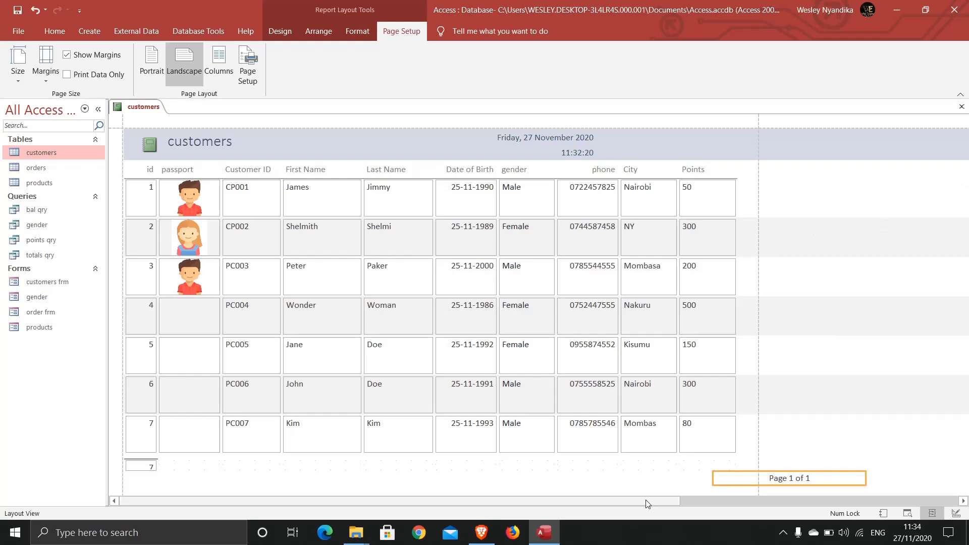
left_click_drag(647, 503, 535, 510)
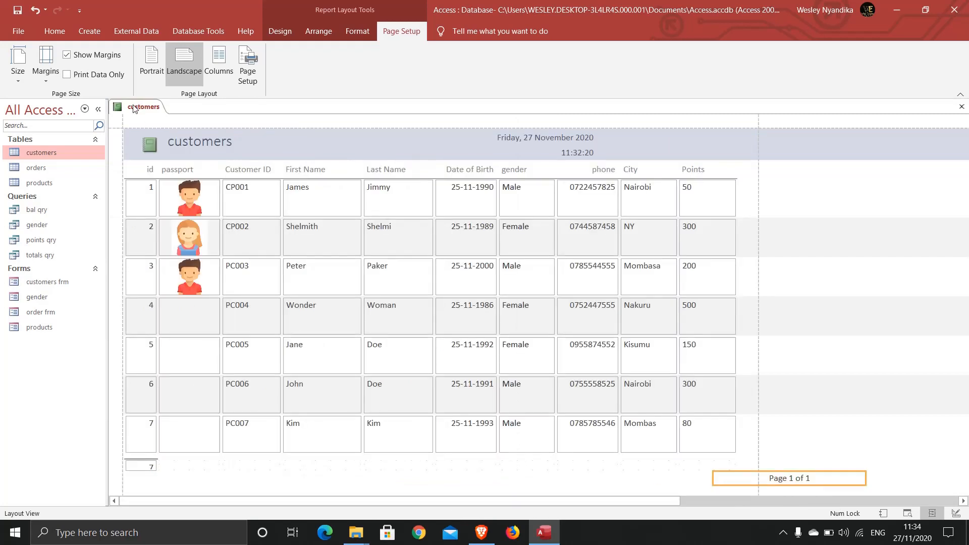
left_click(54, 32)
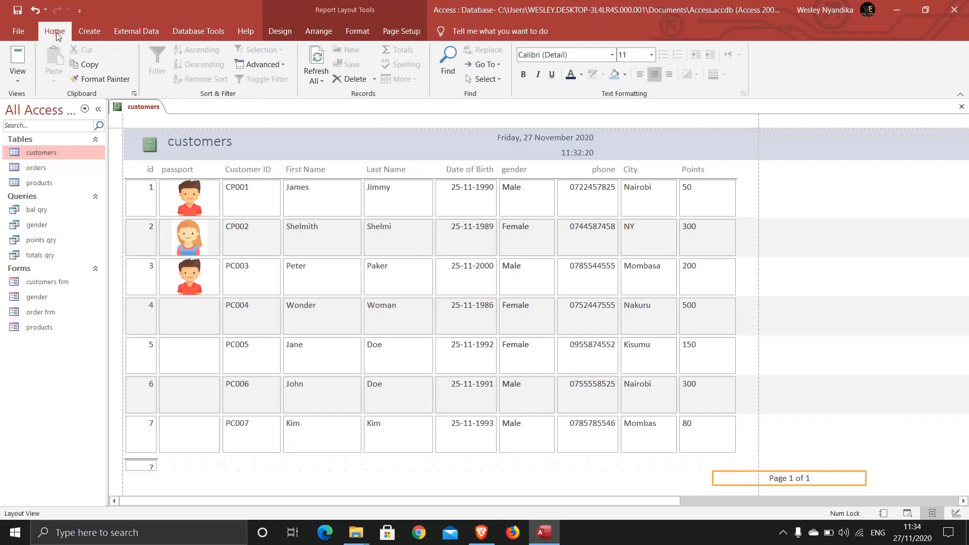
left_click(22, 79)
left_click(56, 186)
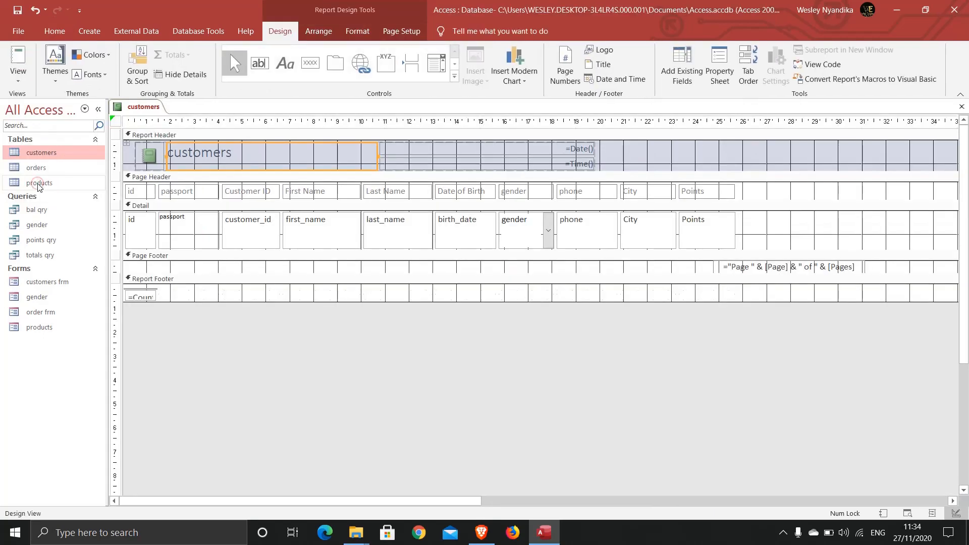
Step: Move the page number control in the Page Footer left until it ends in line with the Points column
left_click_drag(458, 499, 501, 503)
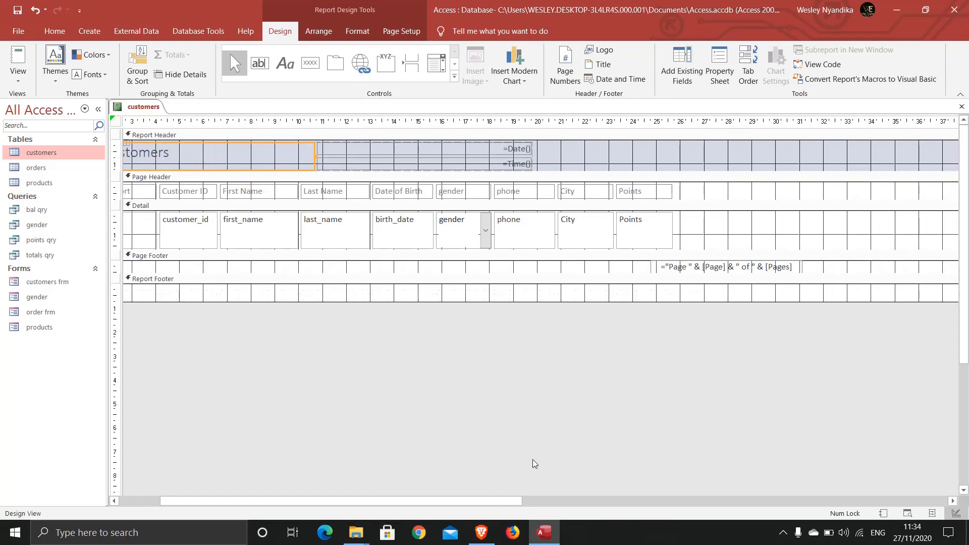
left_click(679, 272)
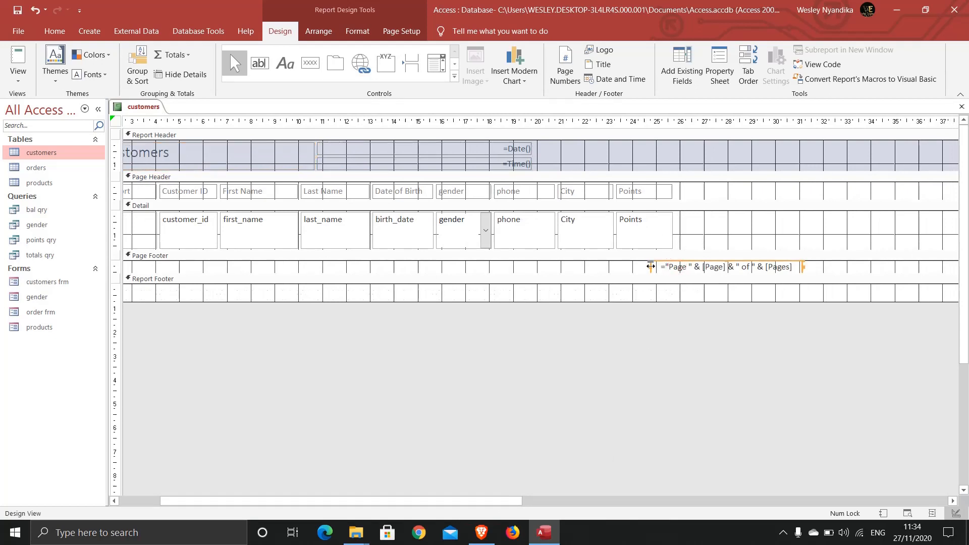
key("Left")
key("Left")
key("Left")
key("Left")
key("Left")
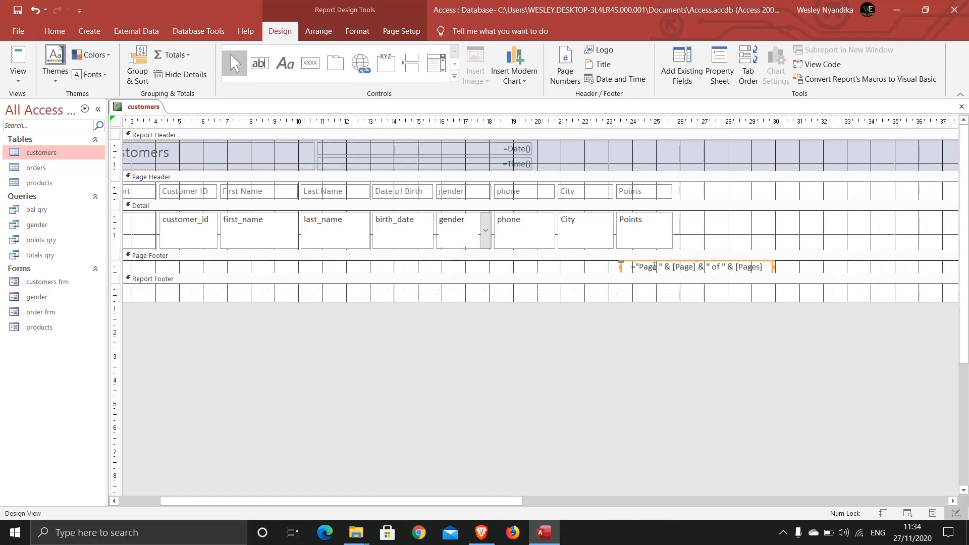
key("Left")
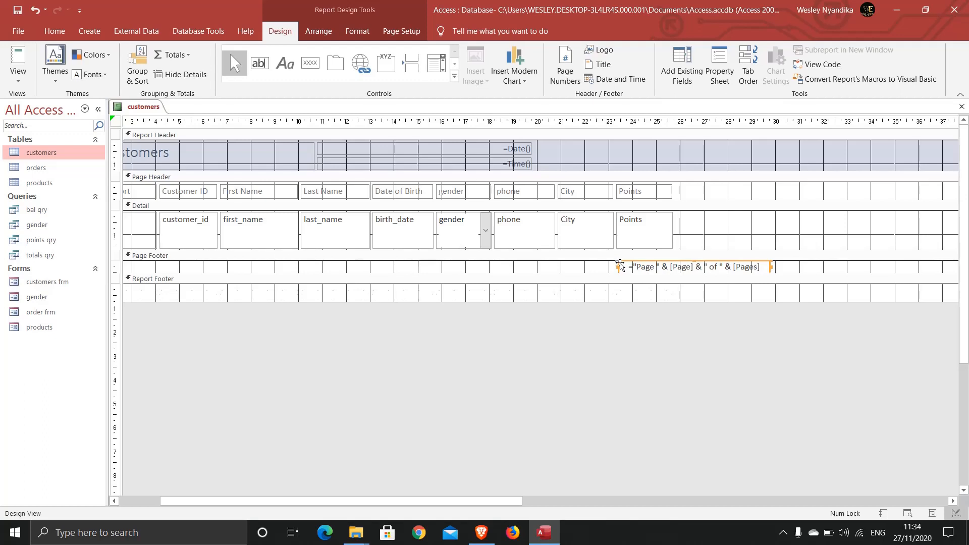
left_click_drag(620, 264, 522, 265)
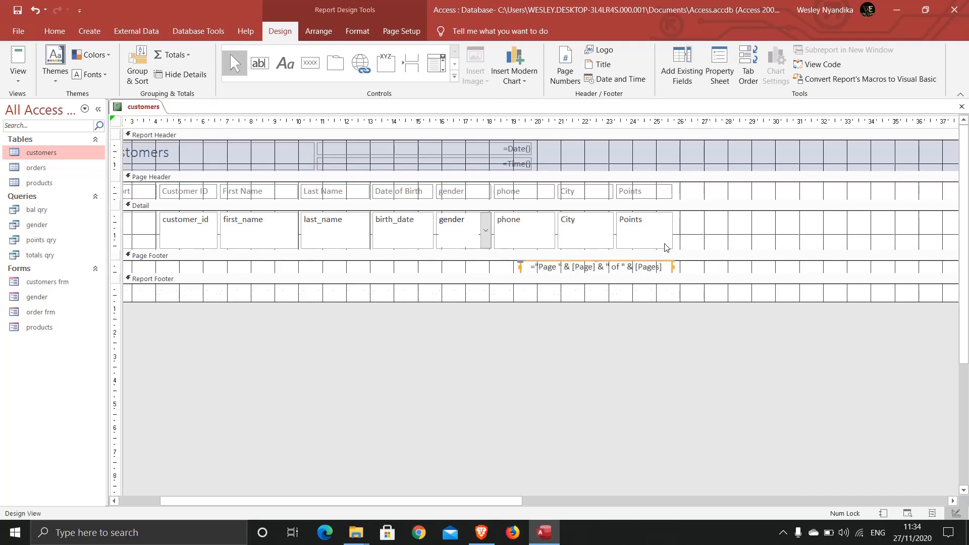
Step: Reduce the report's width to about 26 cm so its edge sits just past the Points column
left_click_drag(498, 502, 920, 505)
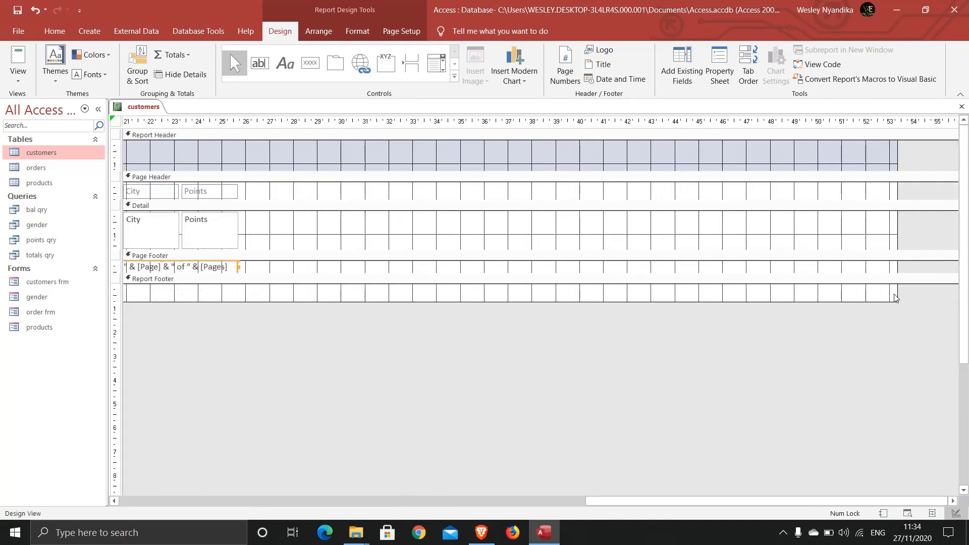
left_click_drag(897, 228, 246, 253)
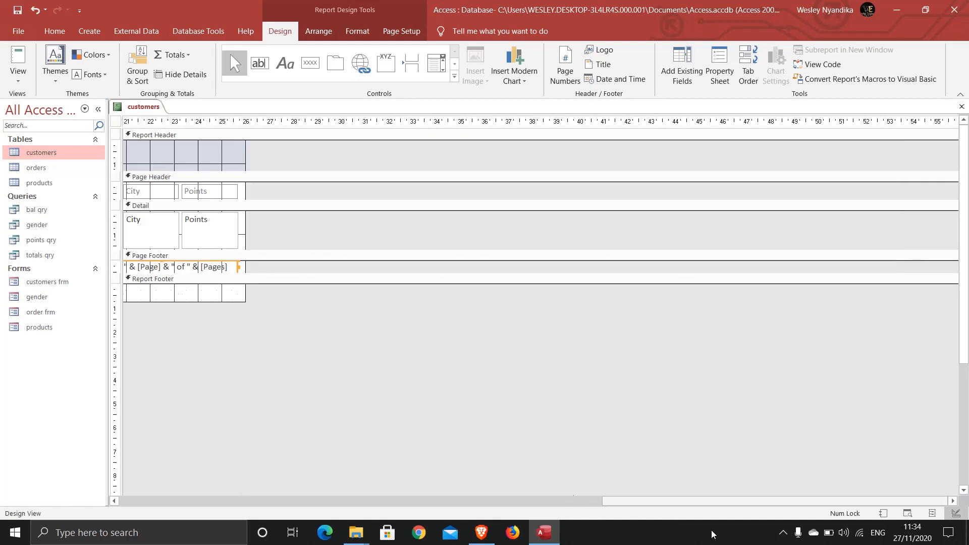
left_click(695, 498)
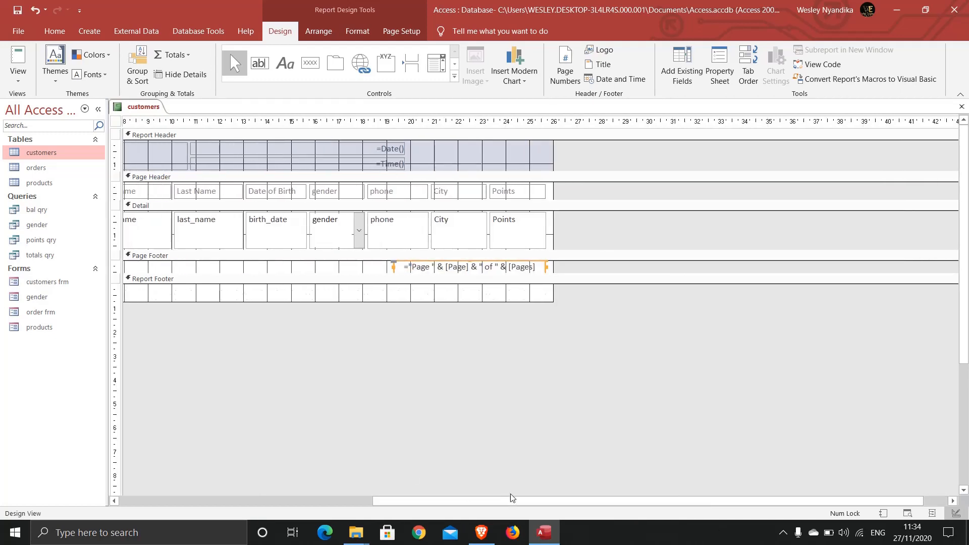
left_click_drag(511, 501, 197, 502)
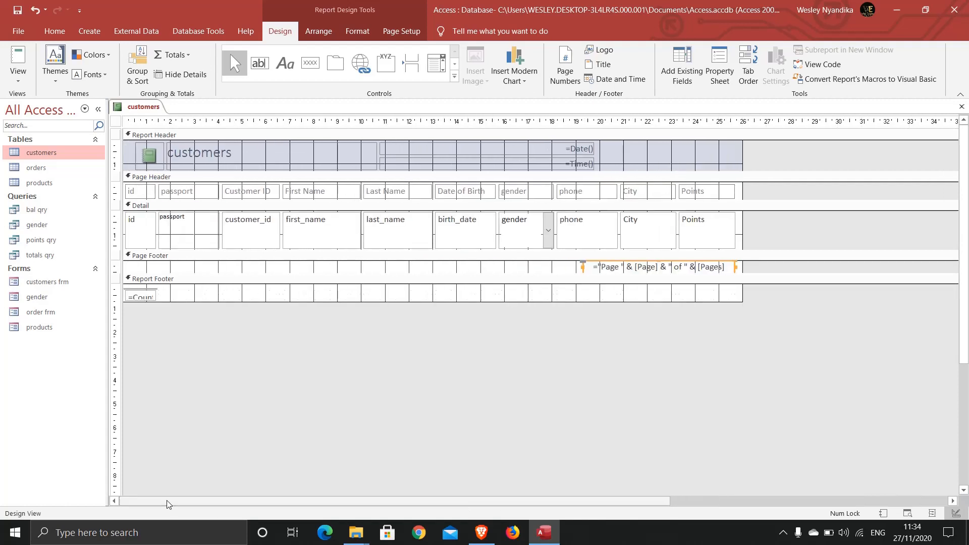
Step: Change the title in the Report Header to "List of Customers"
left_click(210, 147)
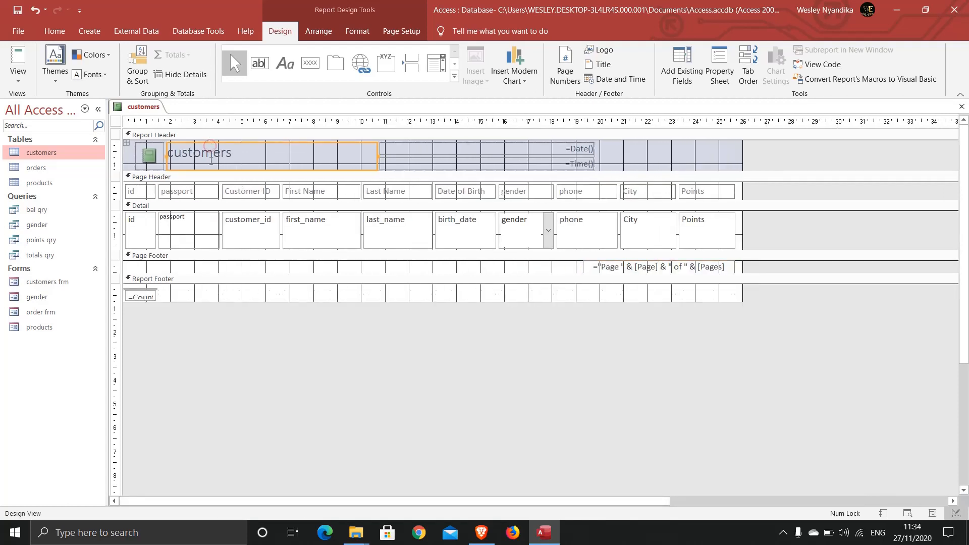
left_click(245, 152)
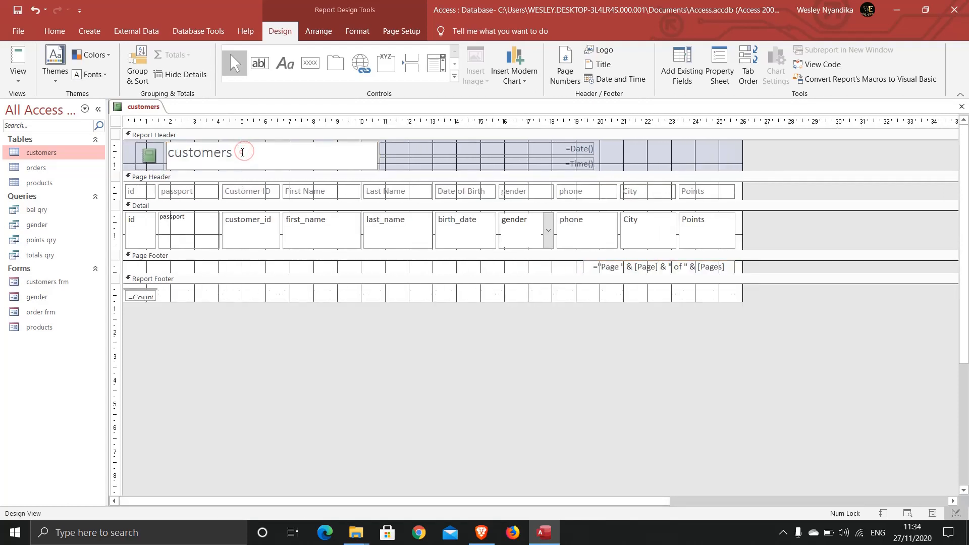
double_click(244, 152)
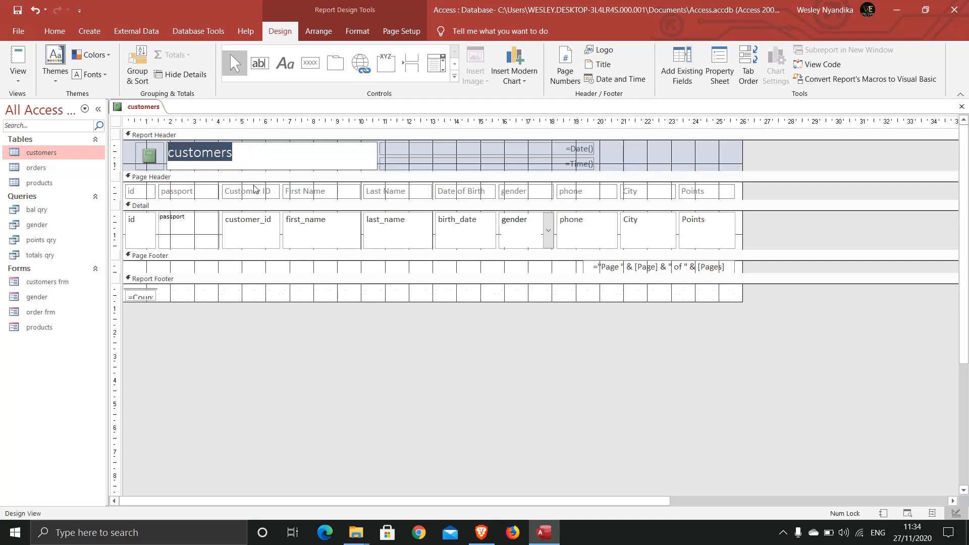
type("List")
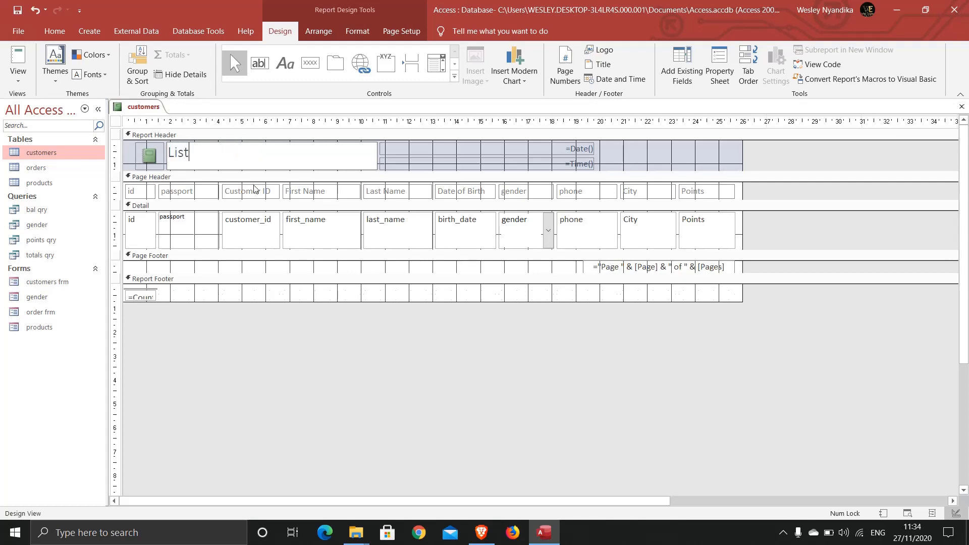
type(" of Customers")
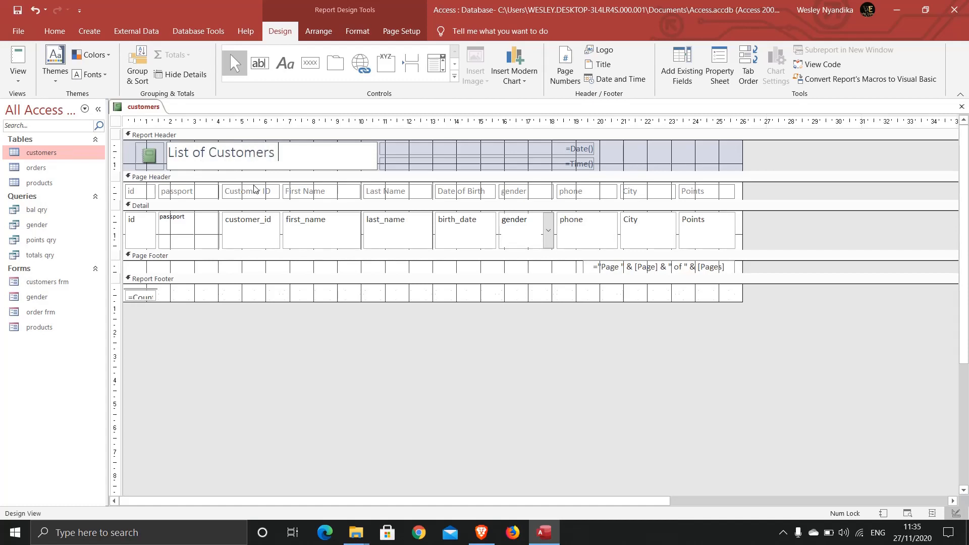
left_click(410, 148)
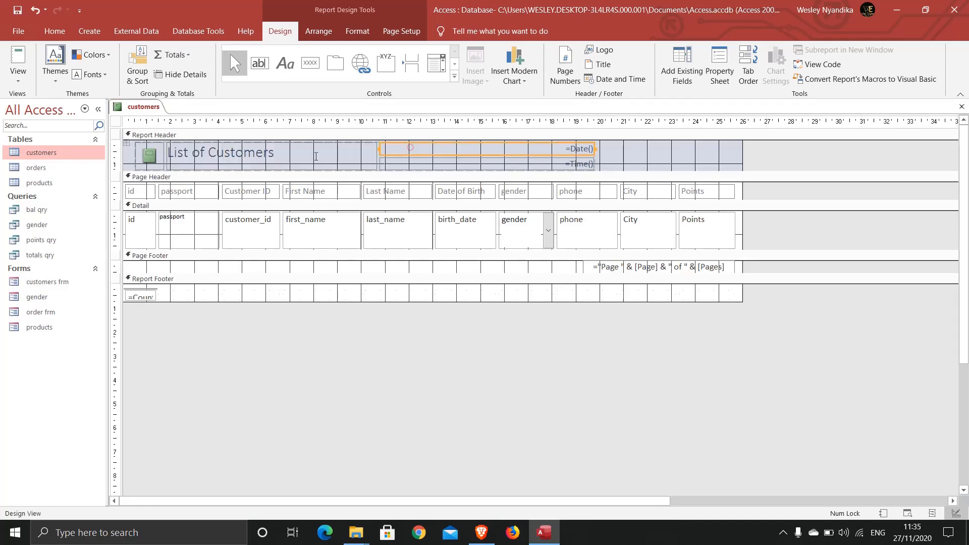
Step: Make the report title bold and set its font size to 26
left_click(259, 161)
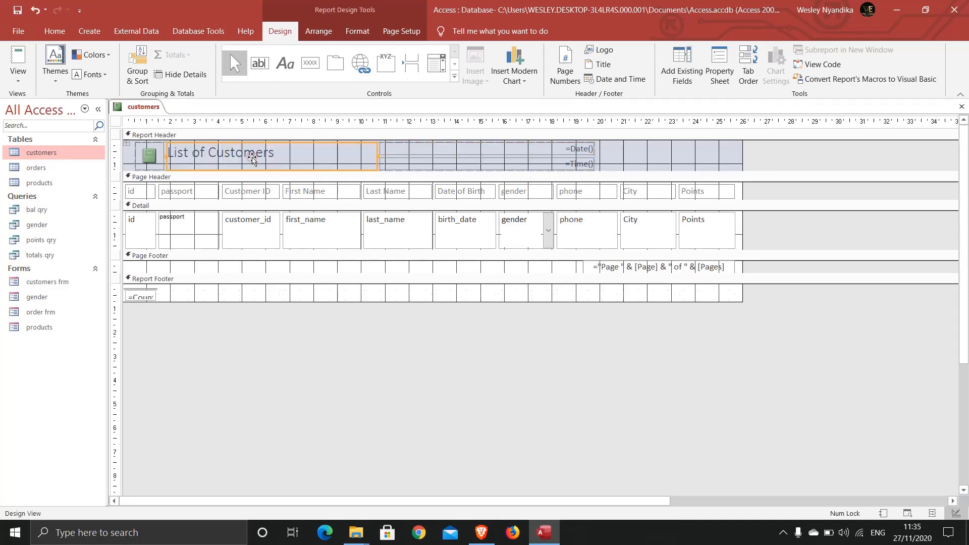
left_click(54, 32)
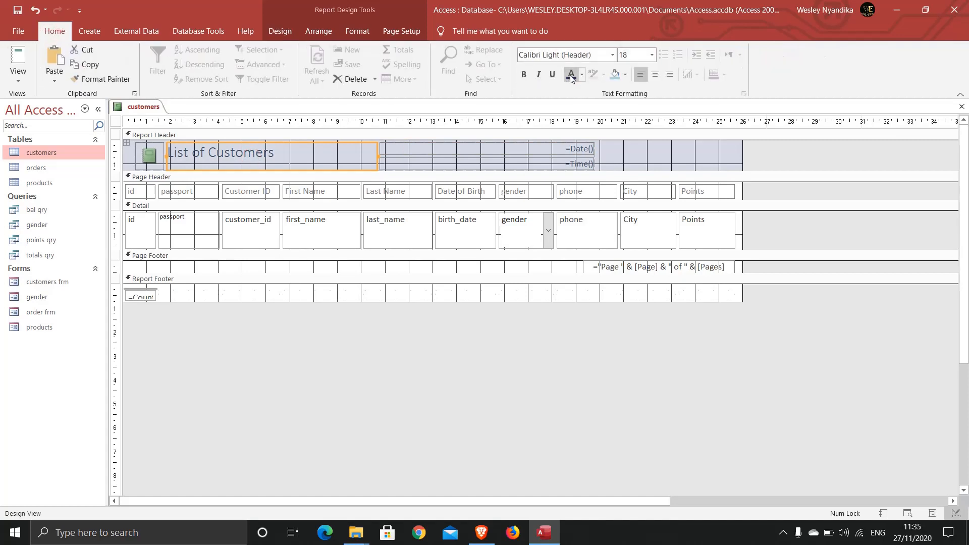
left_click(525, 75)
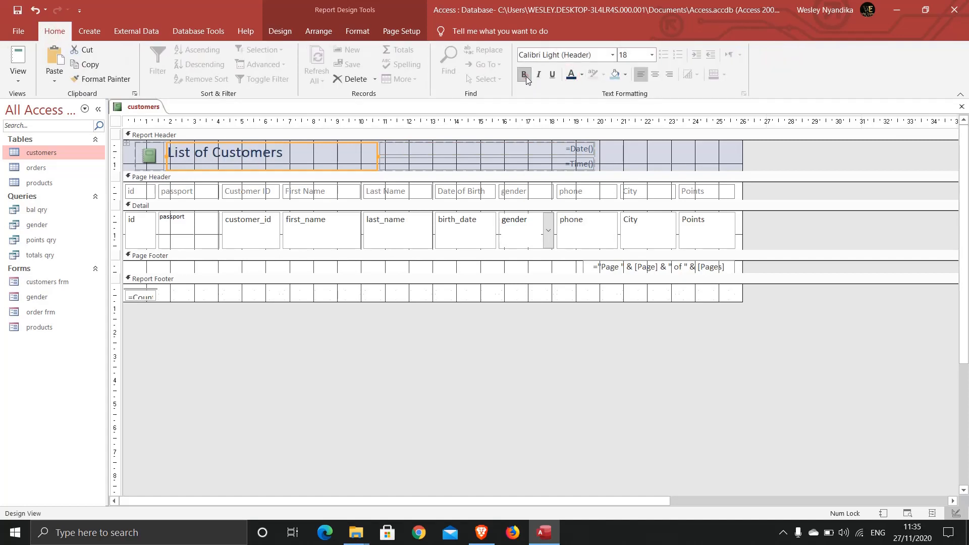
left_click(653, 56)
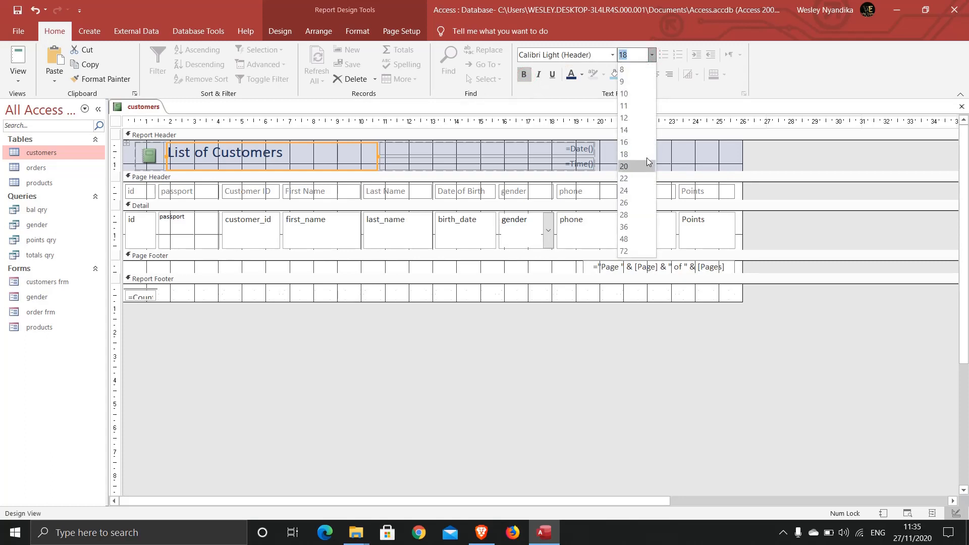
left_click(634, 178)
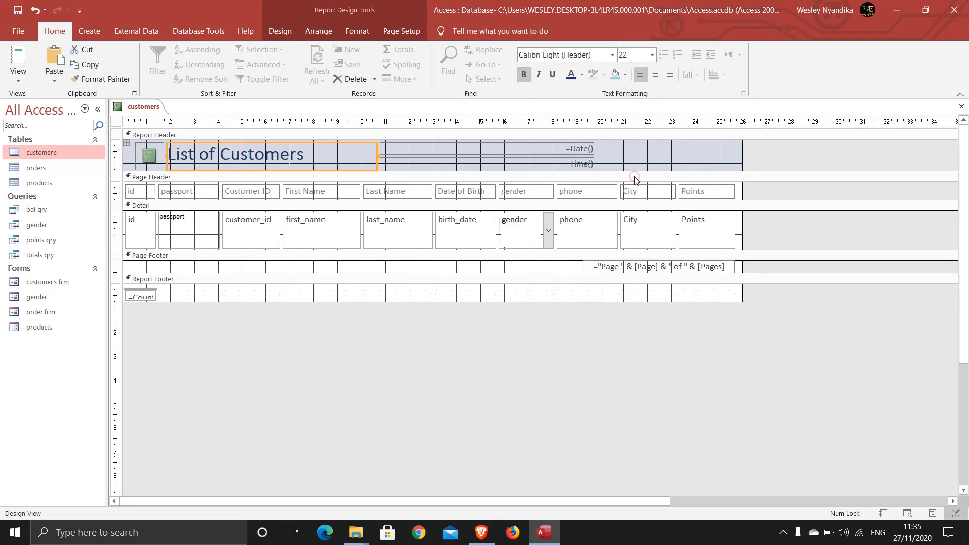
left_click(652, 55)
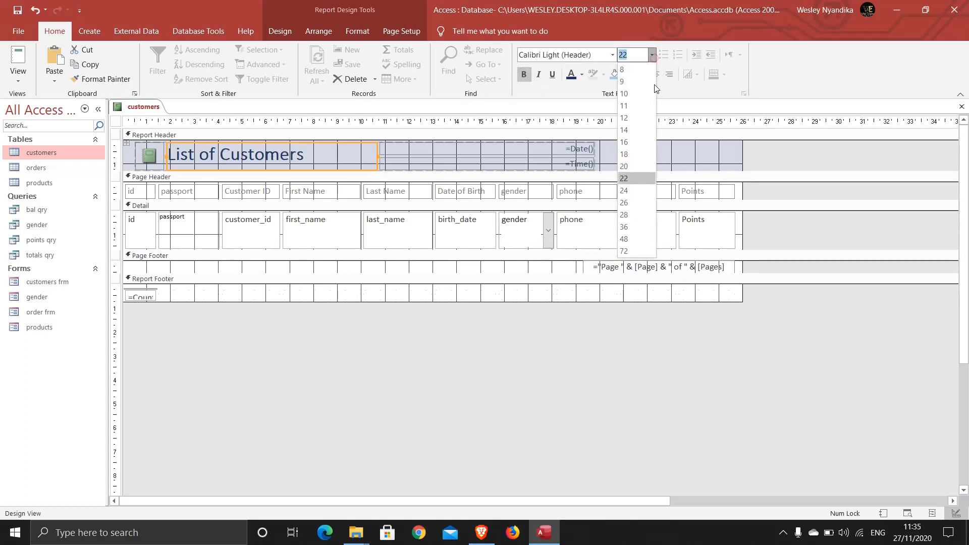
left_click(629, 201)
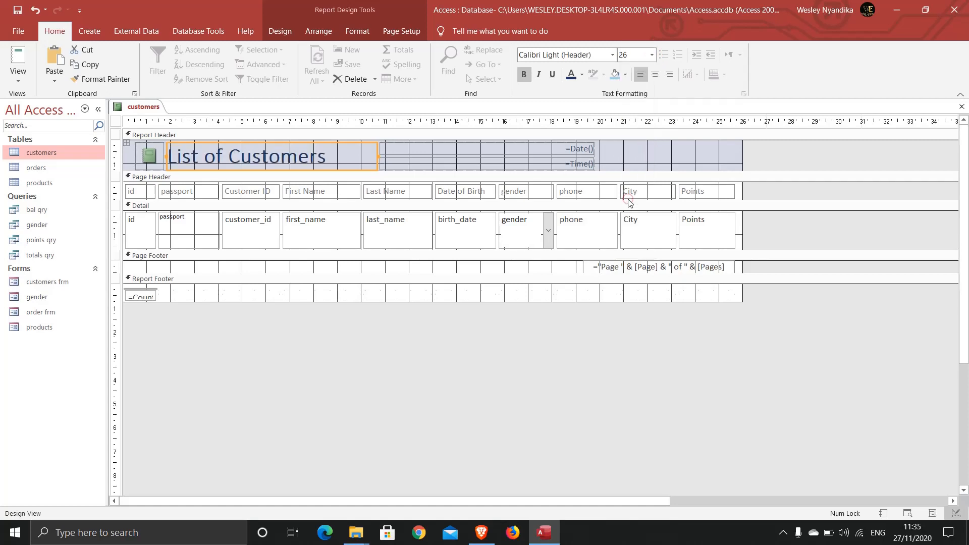
Step: Make the date and time controls in the Report Header bold
left_click(547, 152)
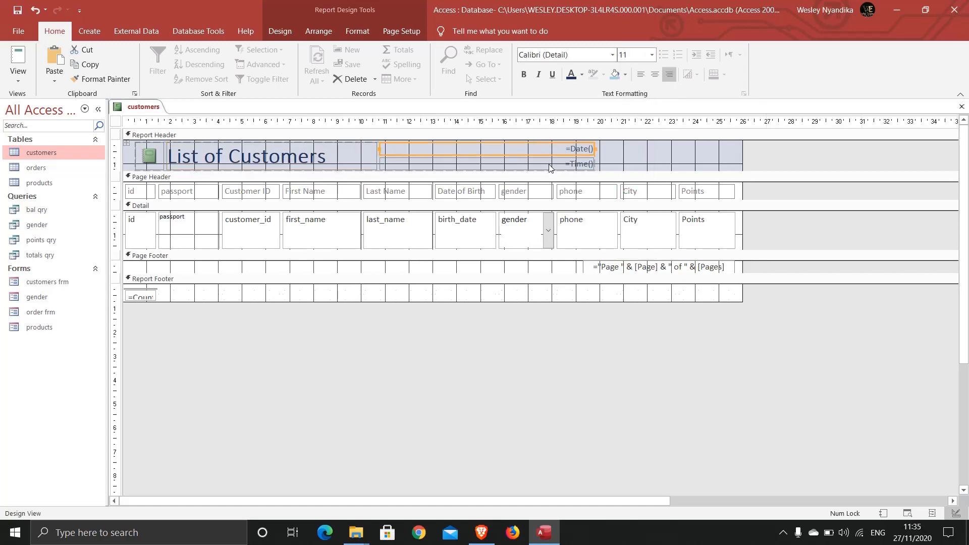
left_click(550, 167, "shift")
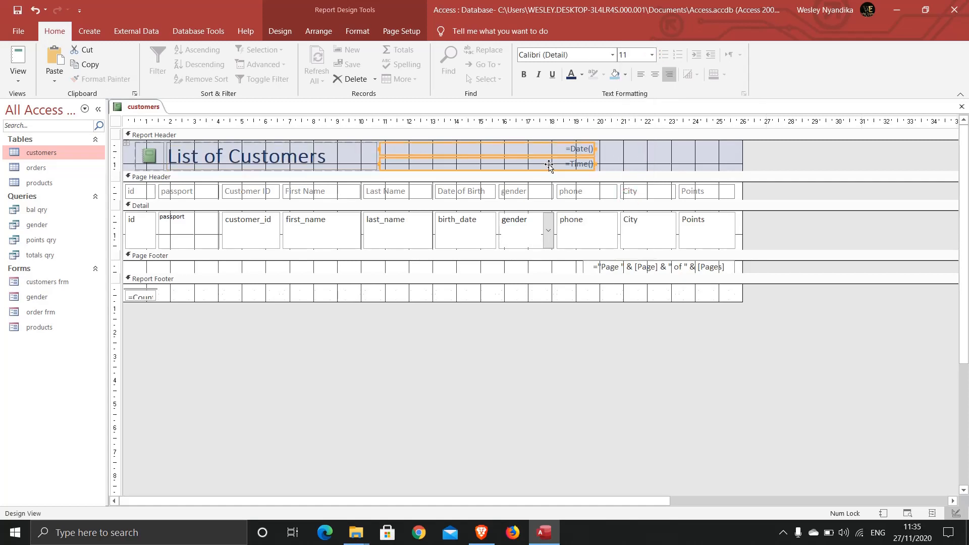
left_click(526, 75)
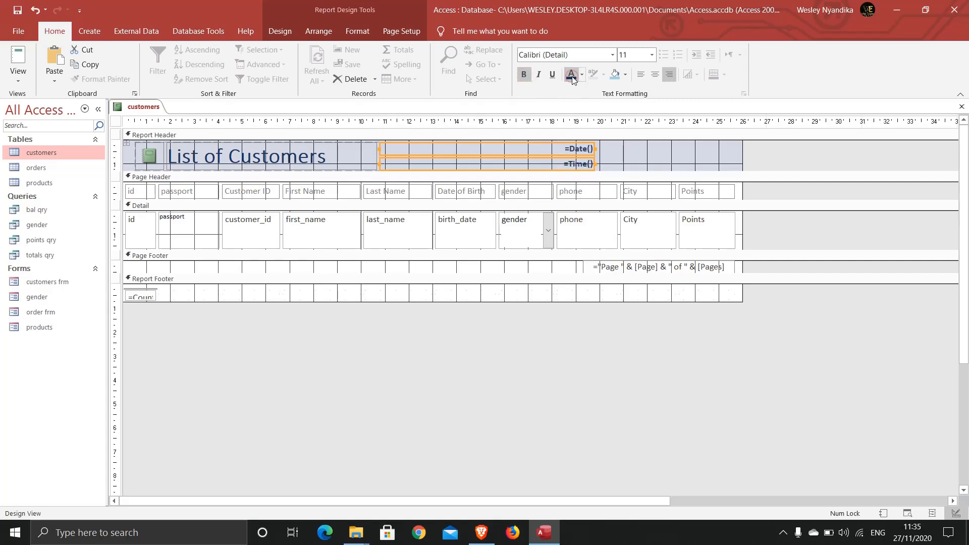
left_click(580, 150)
left_click(618, 155)
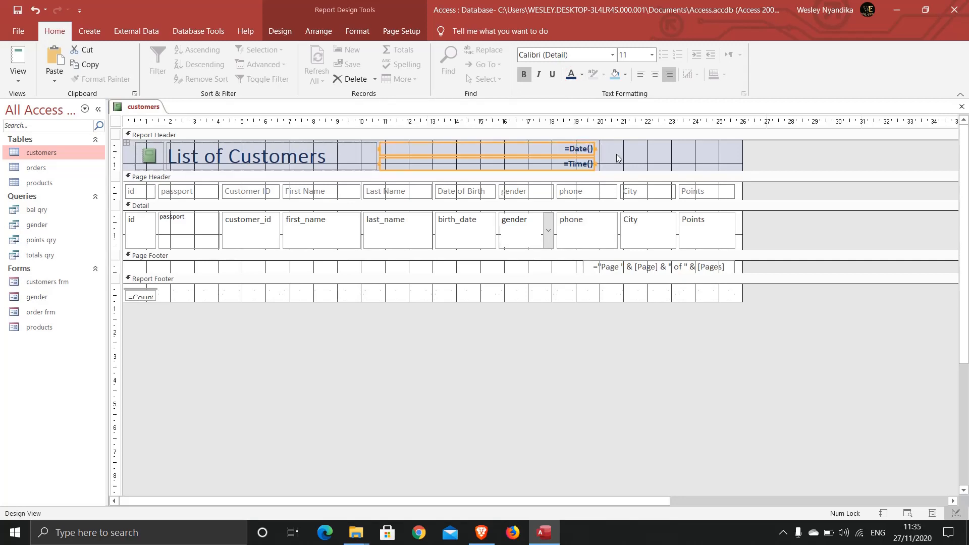
Step: Widen the date and time controls together so they end in line with the Points column
left_click(574, 151)
left_click(581, 166, "shift")
left_click_drag(595, 149, 734, 152)
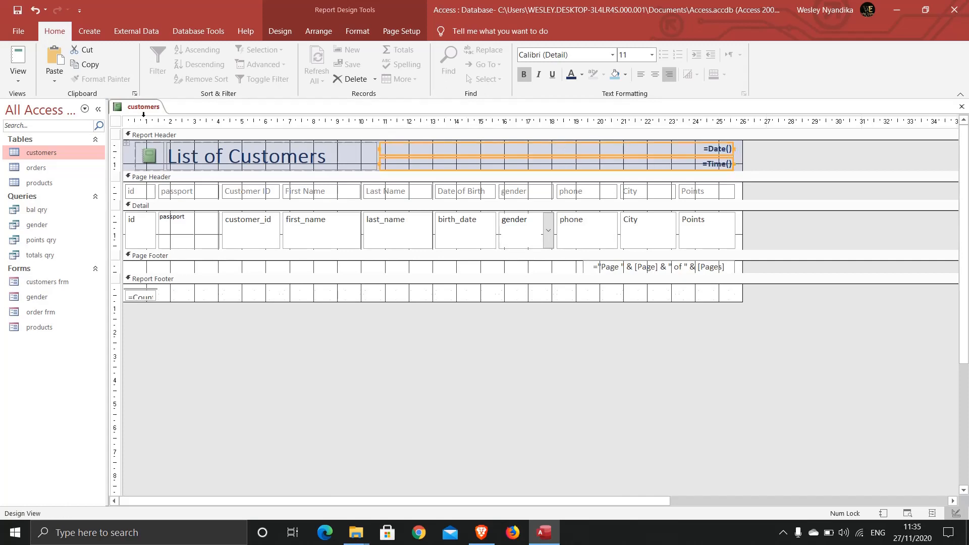
Step: Save the report under the name "customers rpt"
left_click(135, 109)
right_click(135, 109)
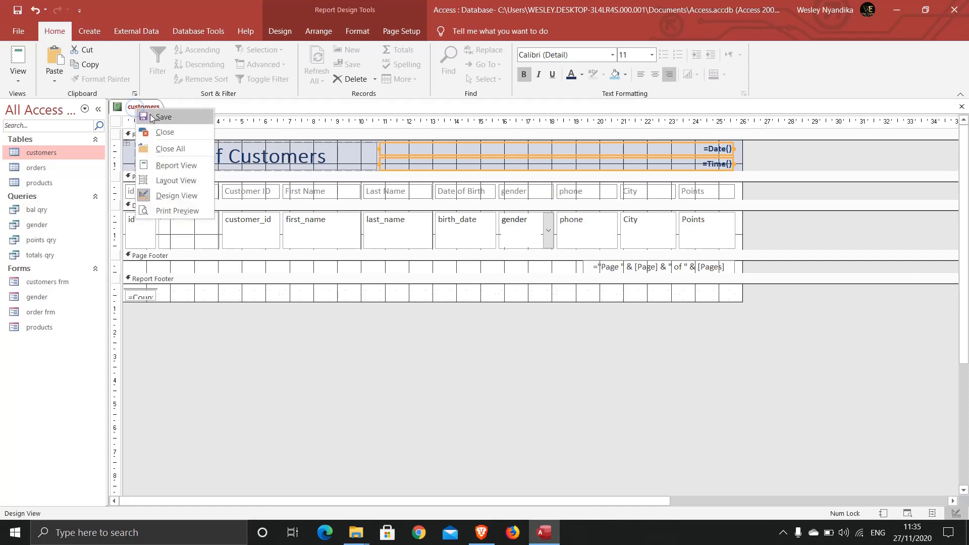
left_click(146, 117)
left_click(448, 185)
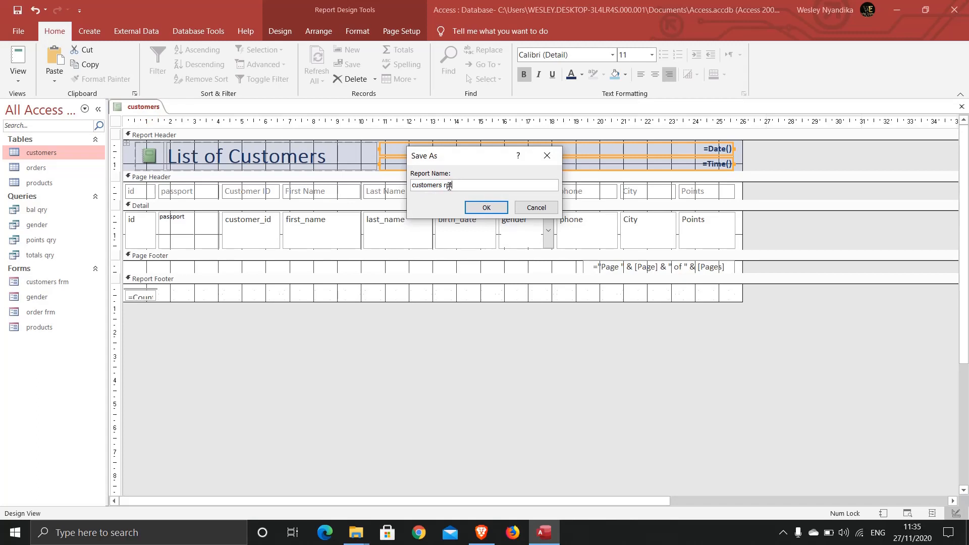
left_click(486, 207)
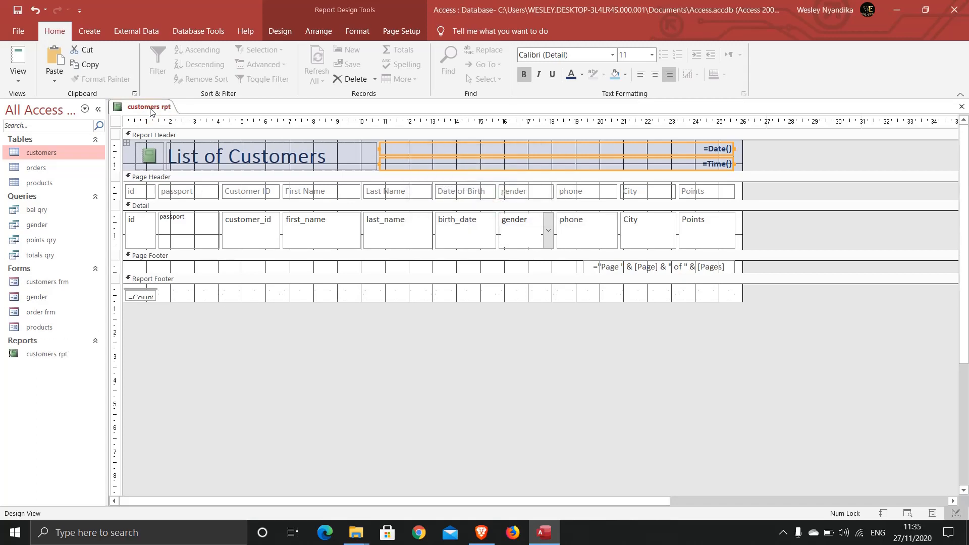
Step: Check the finished report in Report View and as a whole page in Print Preview
left_click(15, 59)
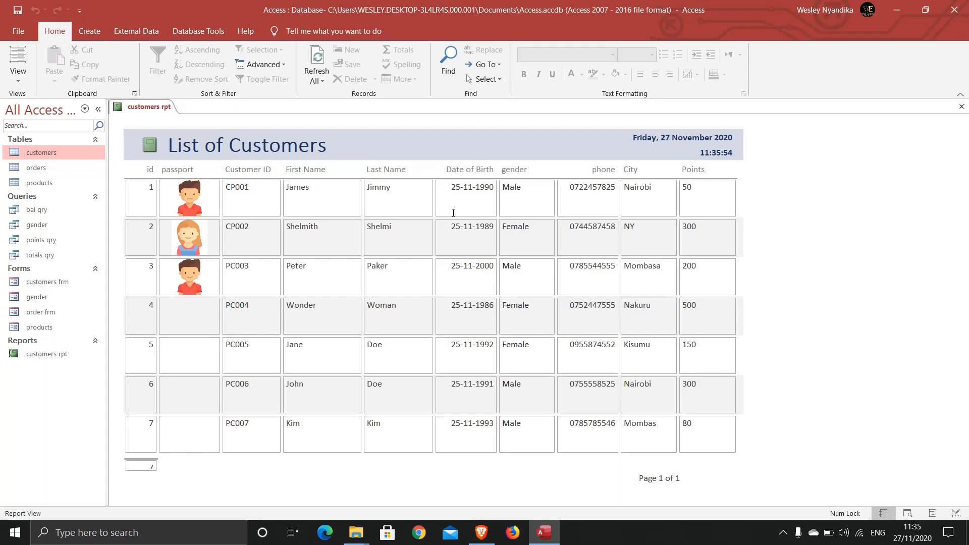
right_click(139, 109)
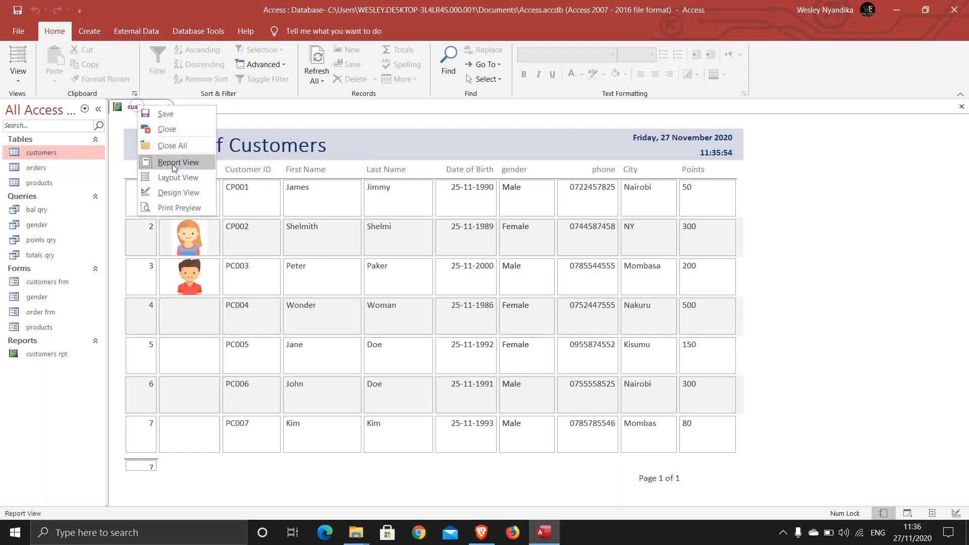
left_click(174, 205)
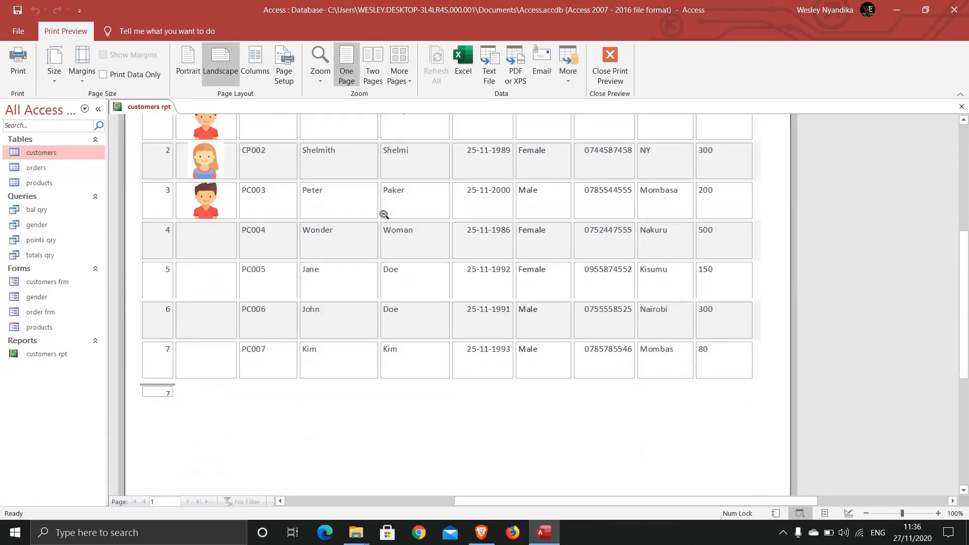
left_click(356, 206)
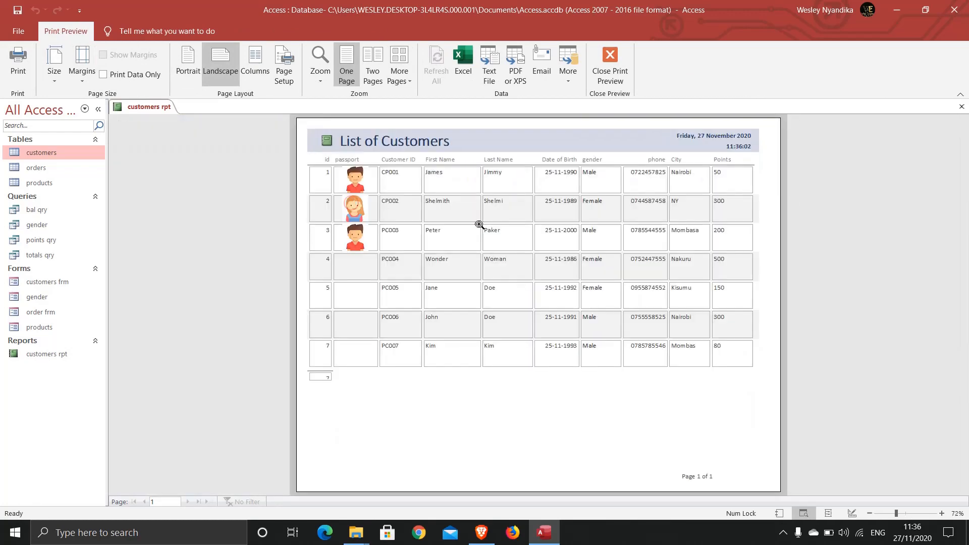